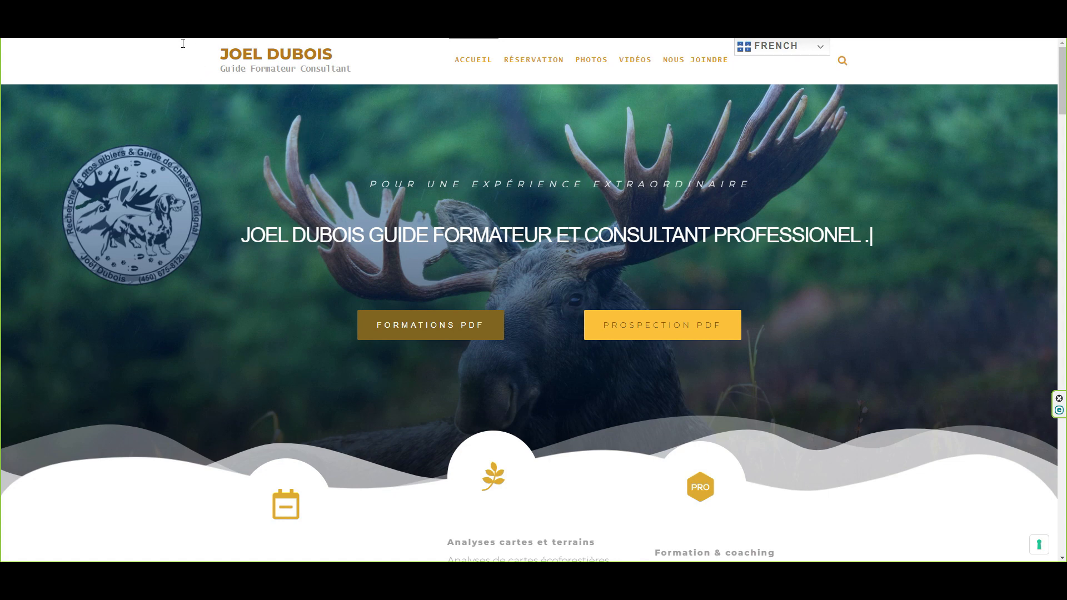
Step: Open the site's wp-admin address and log in to WordPress with the prefilled credentials
click(223, 43)
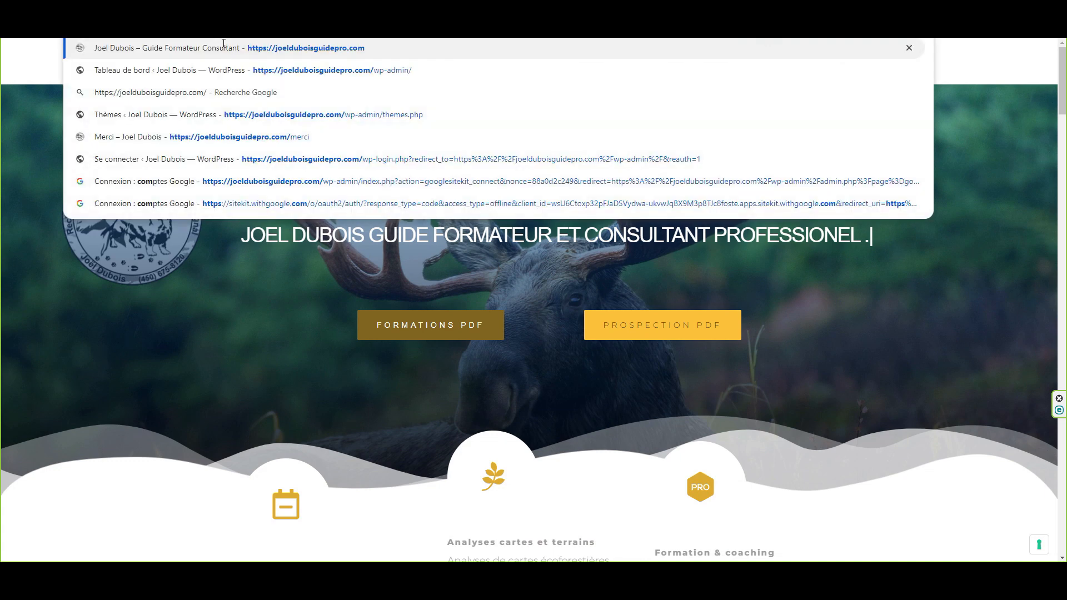
text(w)
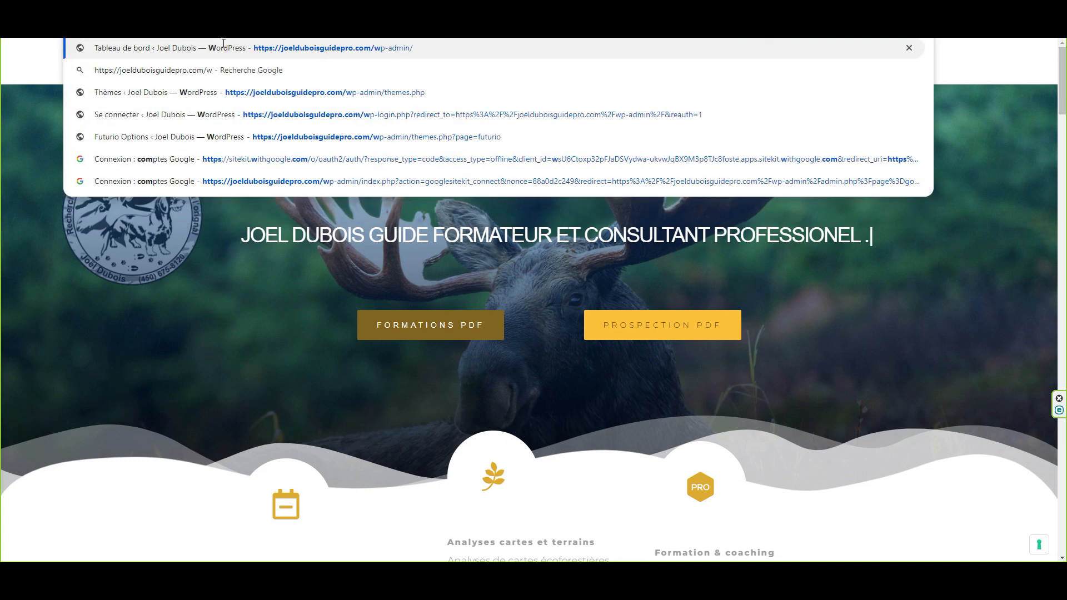
text(p-admin)
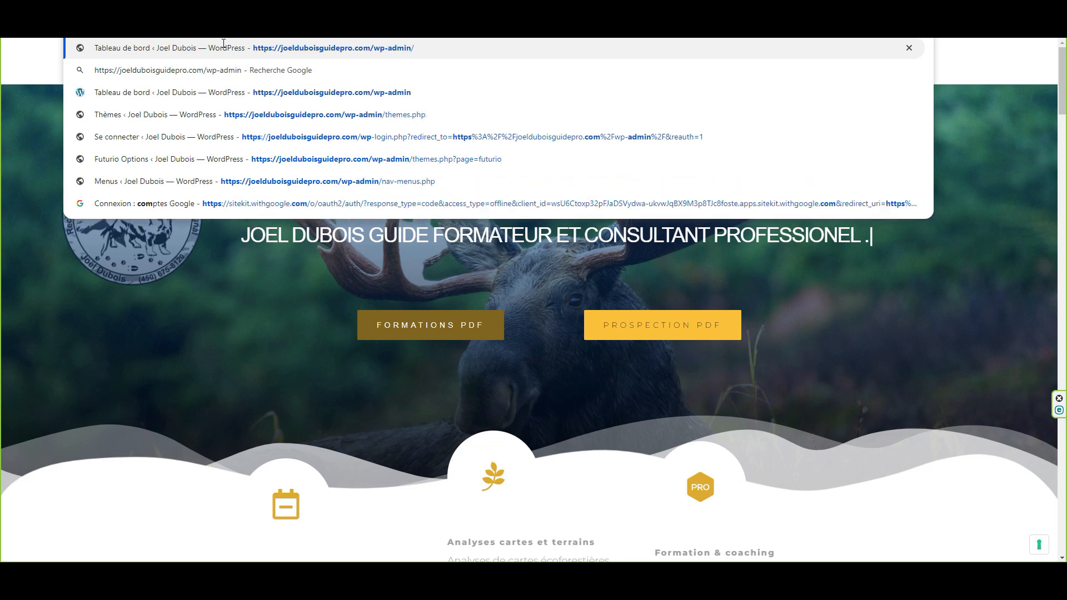
key(Return)
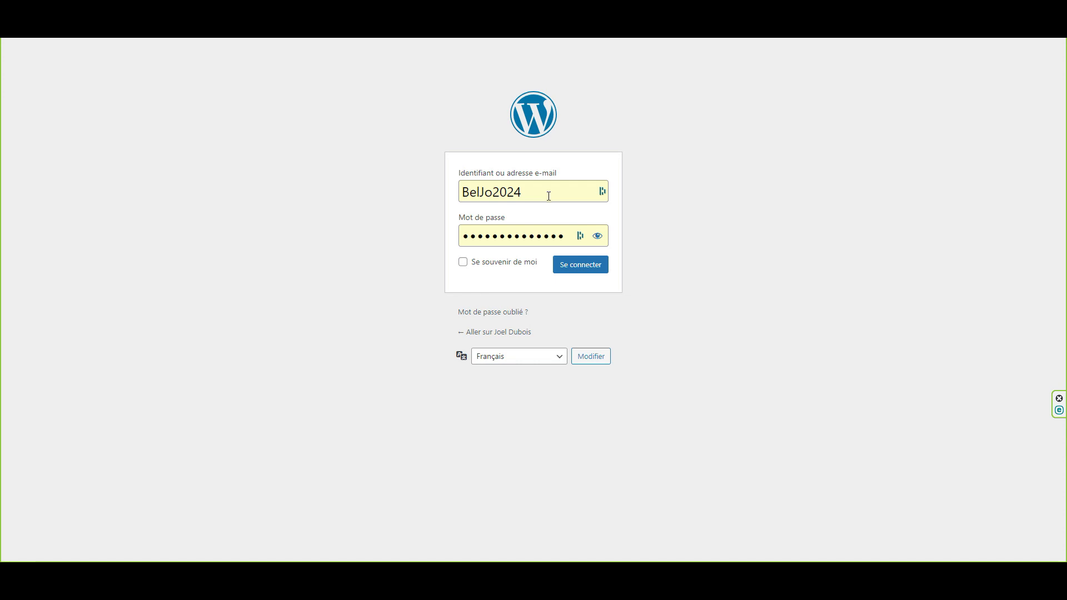
click(581, 270)
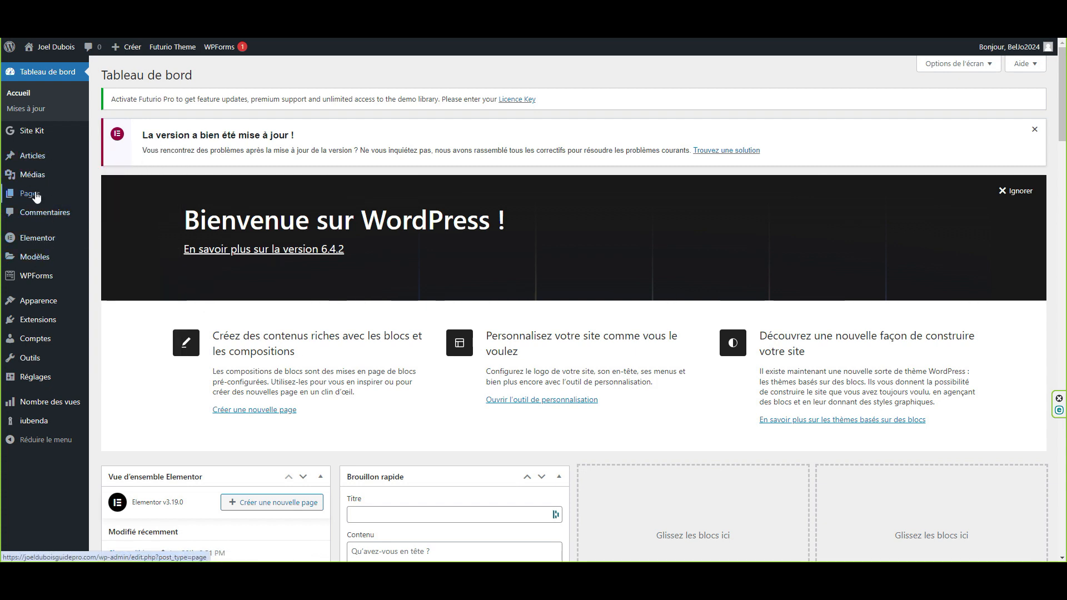
Step: Add a new article and title it "Chasse orignal"
mouse_move(34, 196)
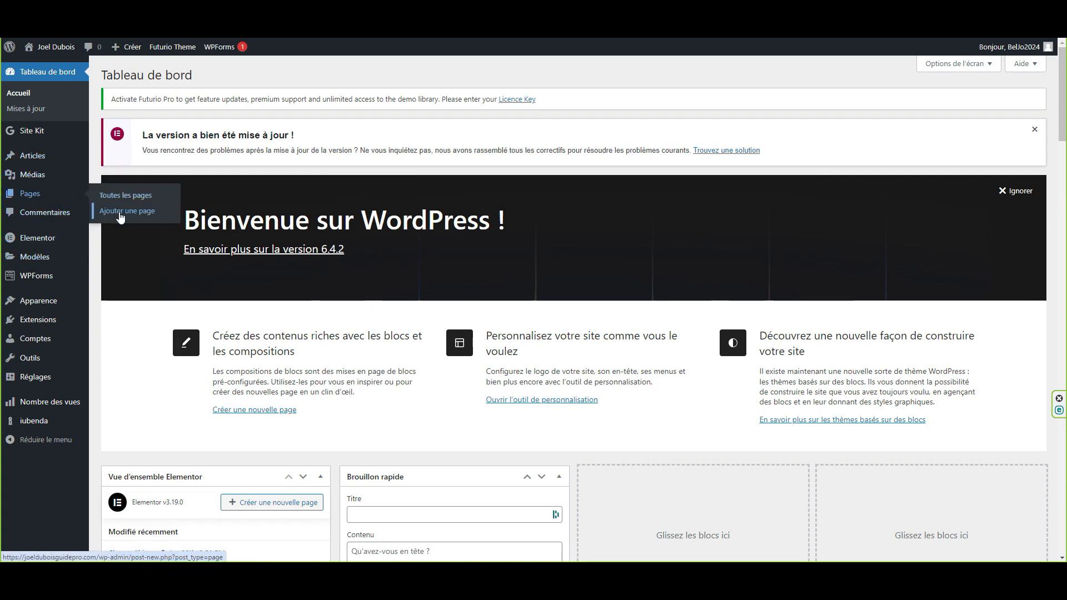
mouse_move(43, 161)
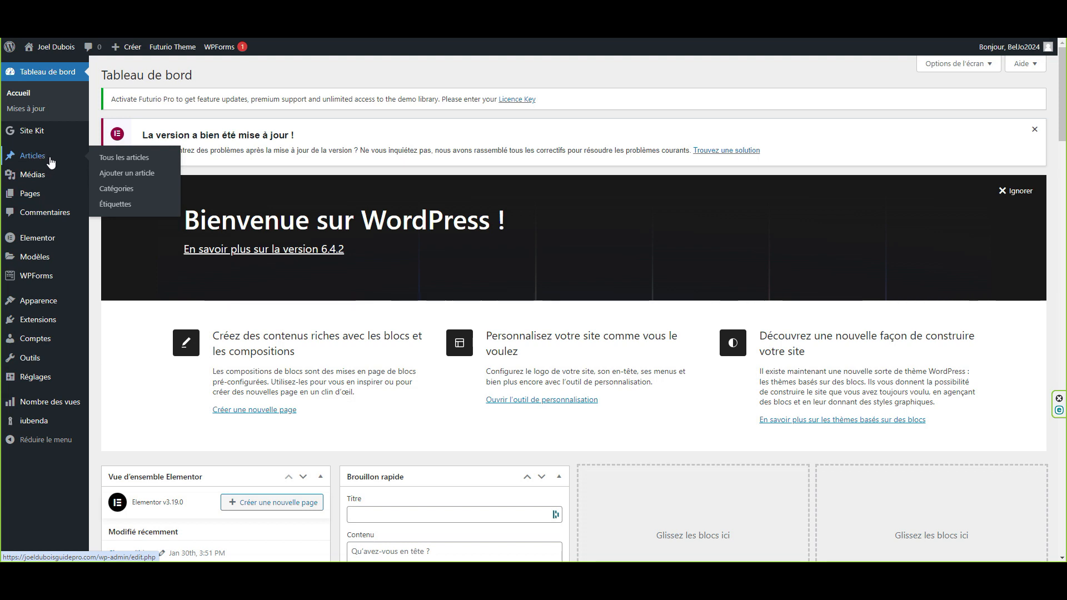
click(118, 173)
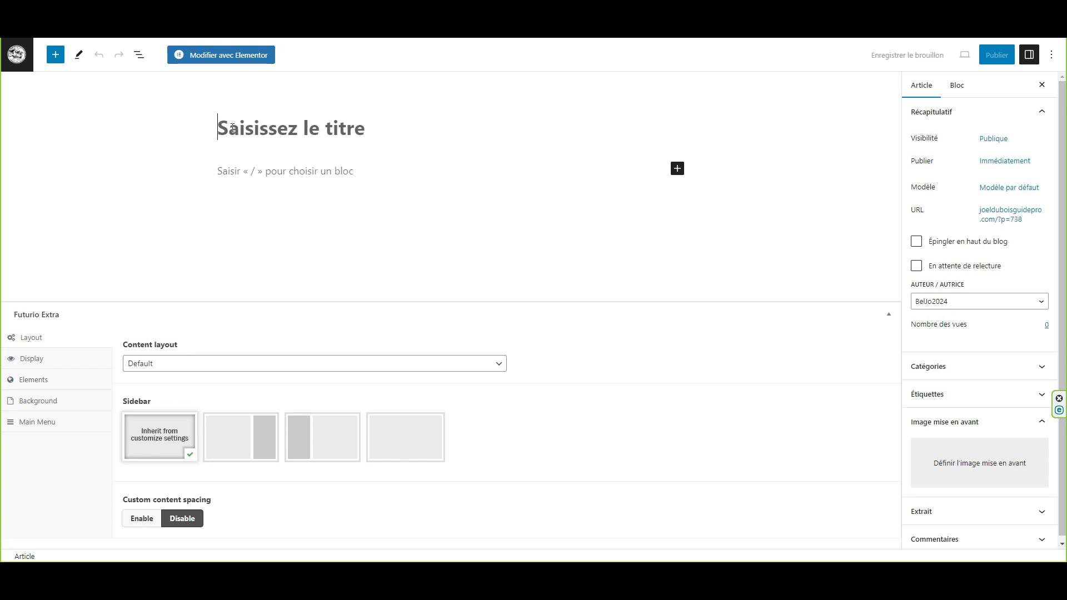
text(CHasse )
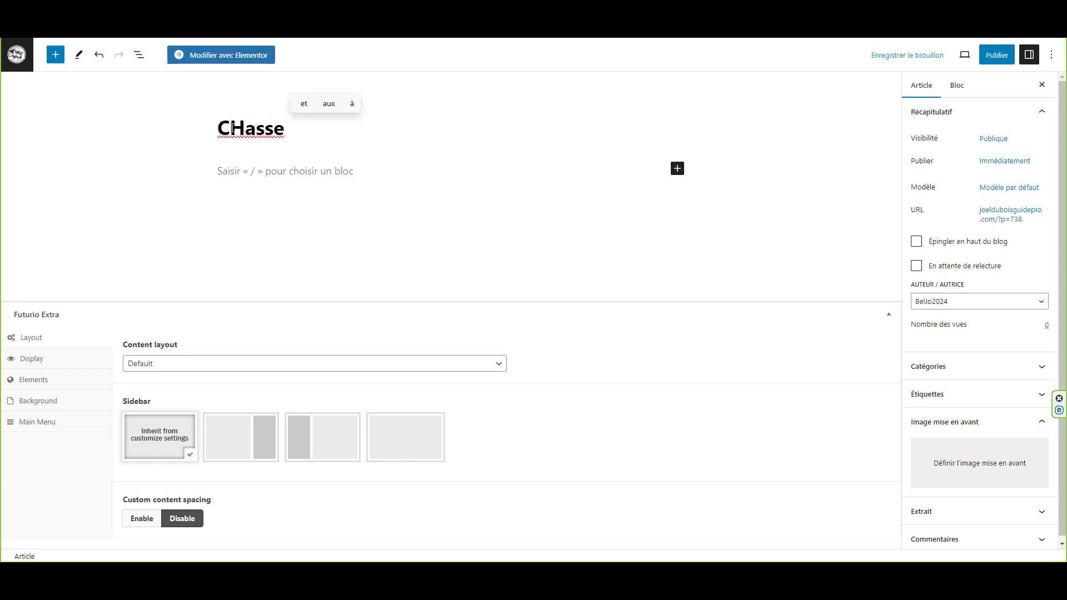
text(orignal)
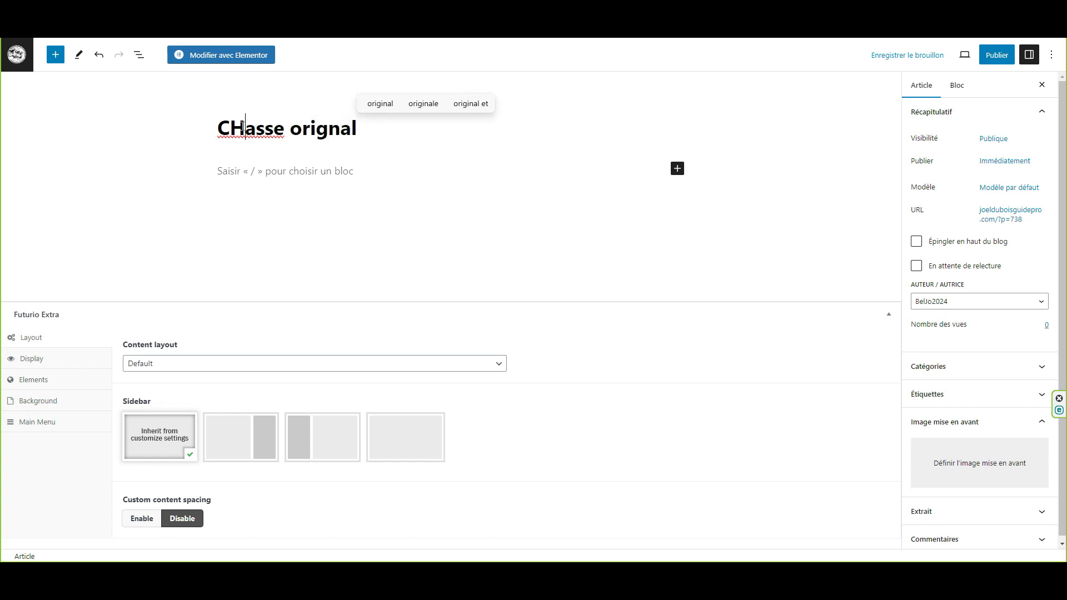
key(BackSpace)
text(h)
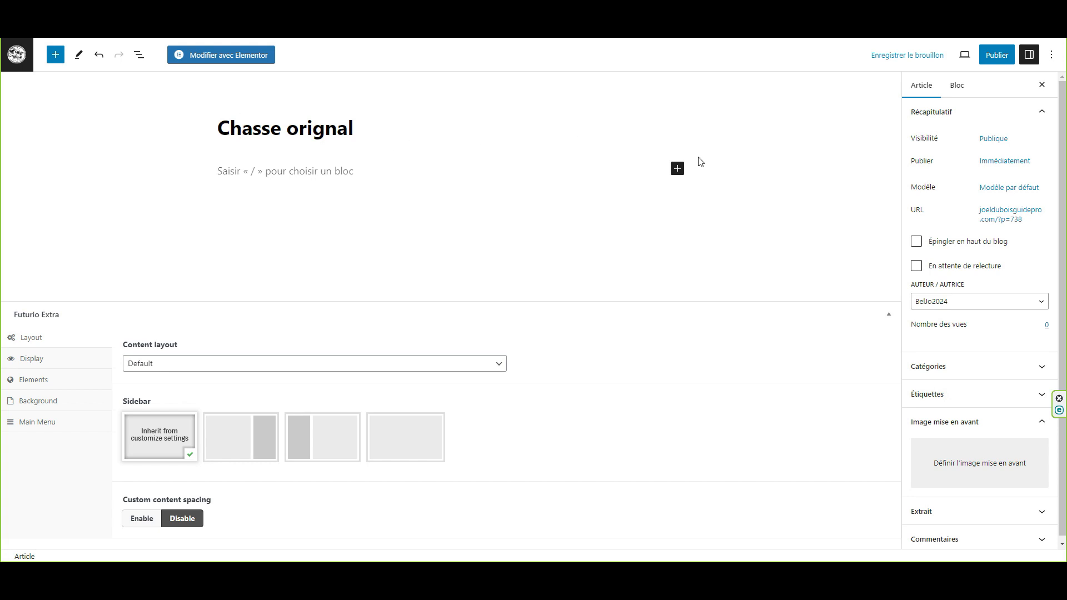
Step: Publish the article and open it for editing in Elementor
click(997, 58)
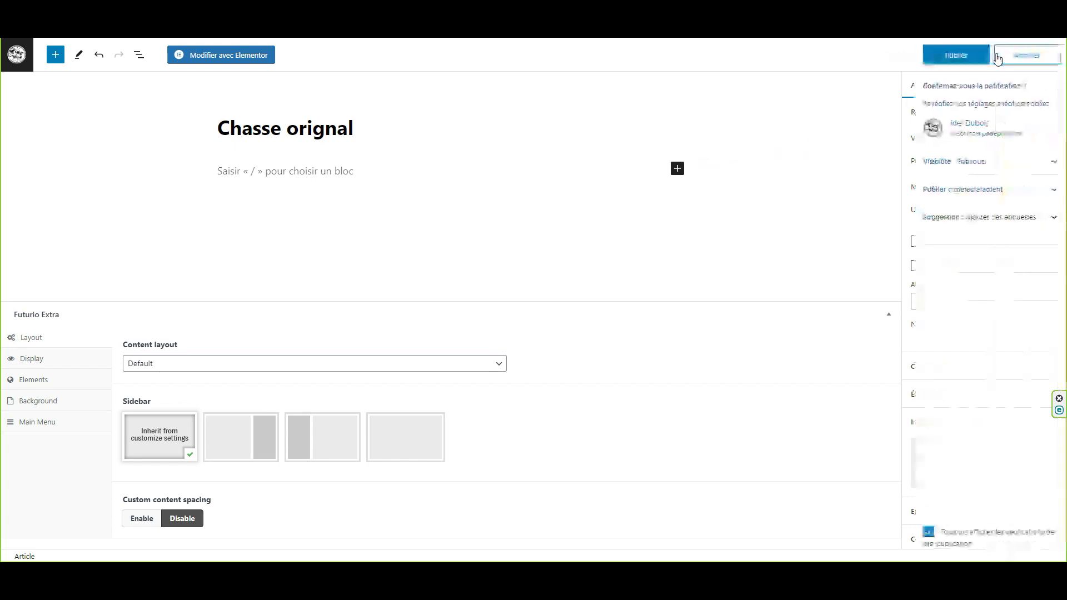
click(953, 58)
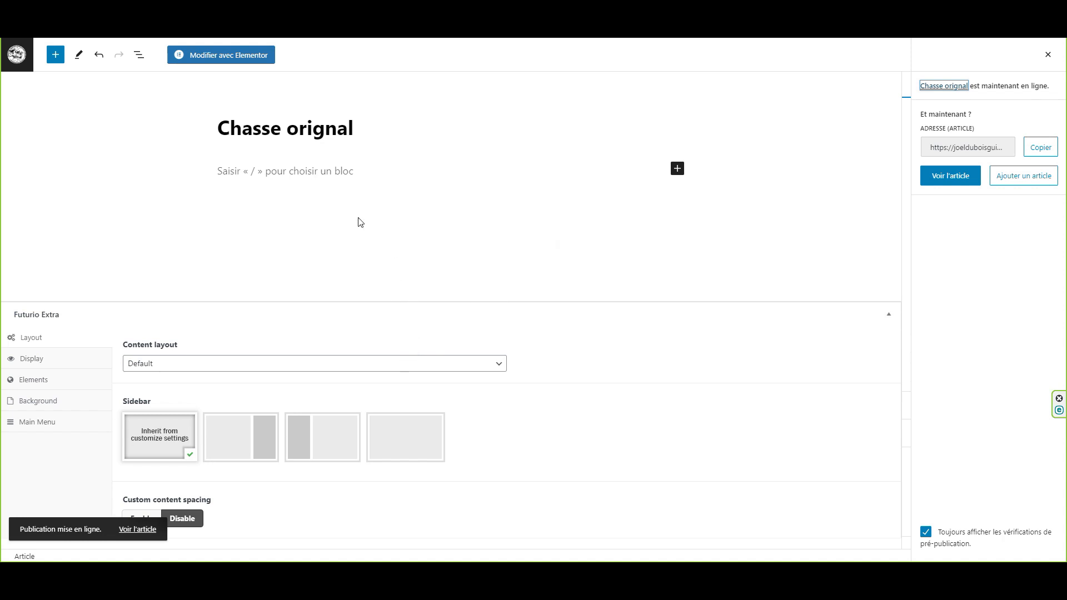
click(227, 57)
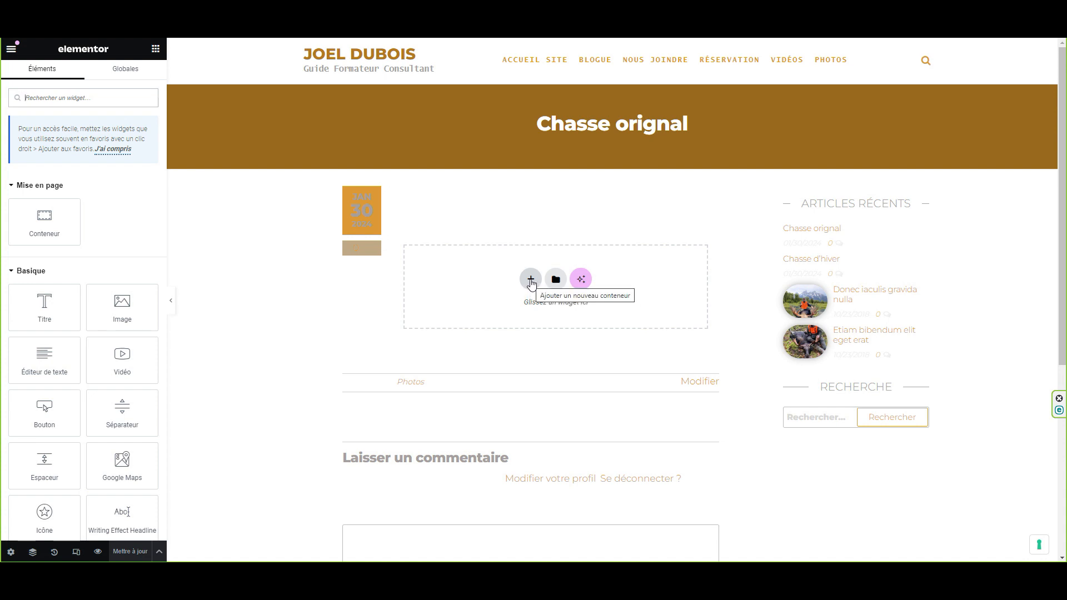
Step: Add a container with a narrow left and a wide right column, and place an Image widget in the narrow one
click(530, 279)
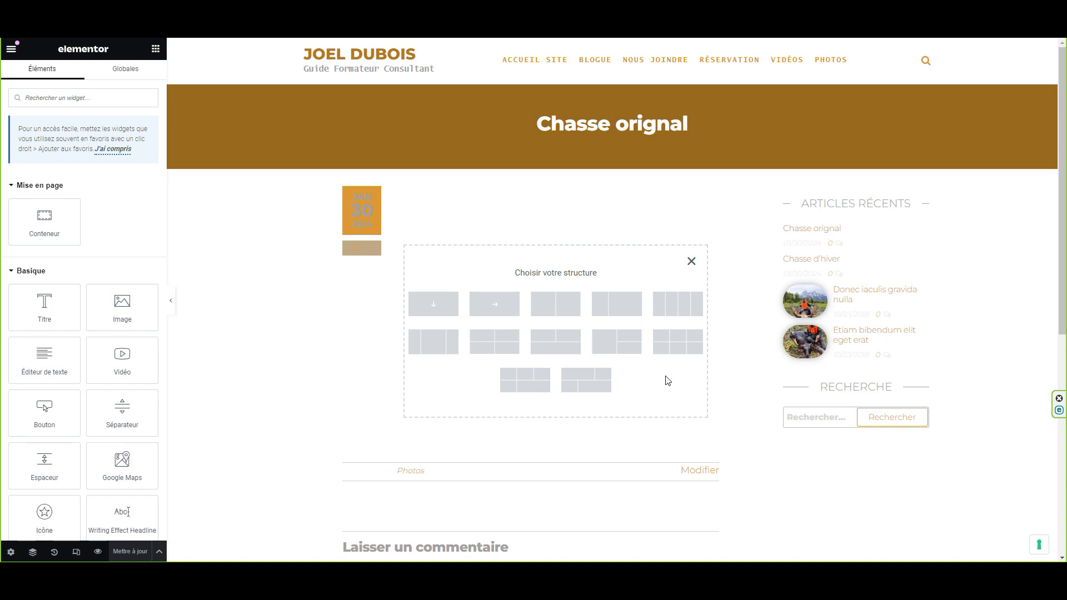
click(628, 308)
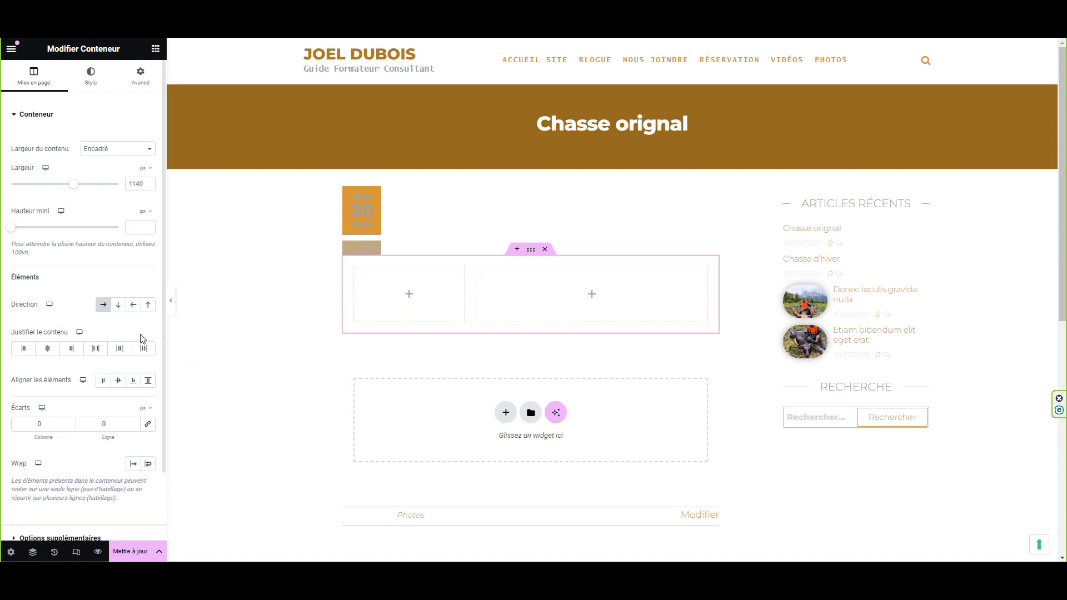
click(156, 50)
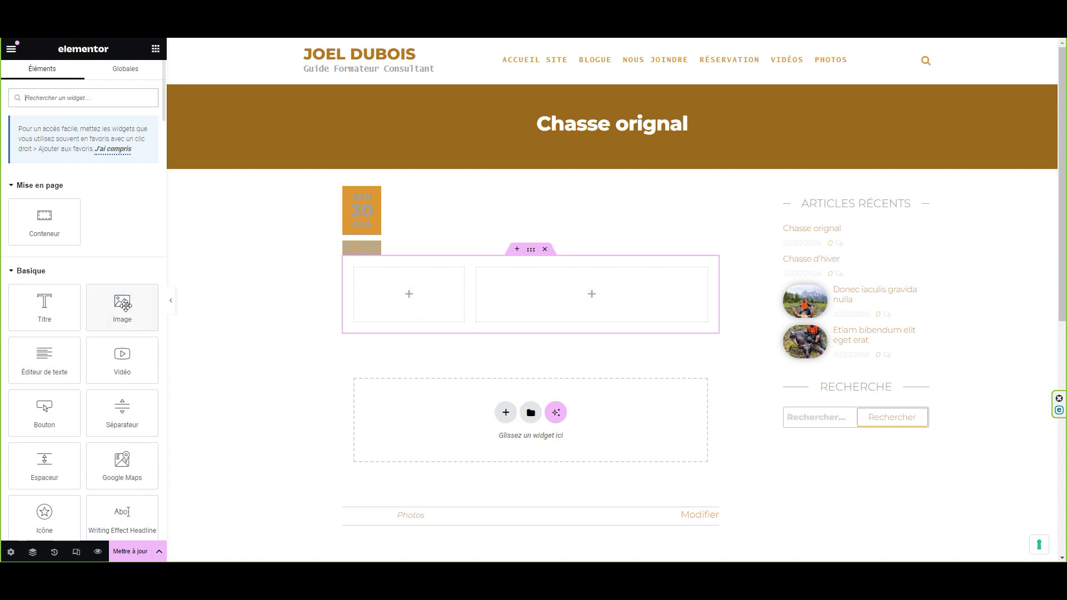
drag(121, 303, 407, 301)
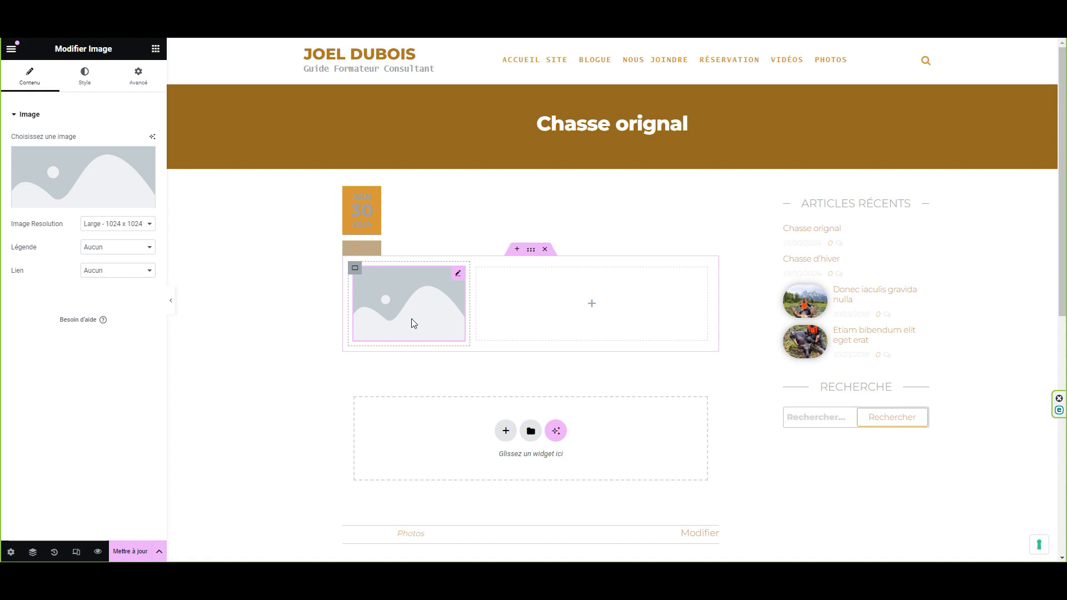
Step: Upload the hunter photo 5C85E6A7-8442-4F64-A003-CF8ECA1AD571_1_105_c 2.jpeg and insert it as the Image widget's picture
mouse_move(69, 192)
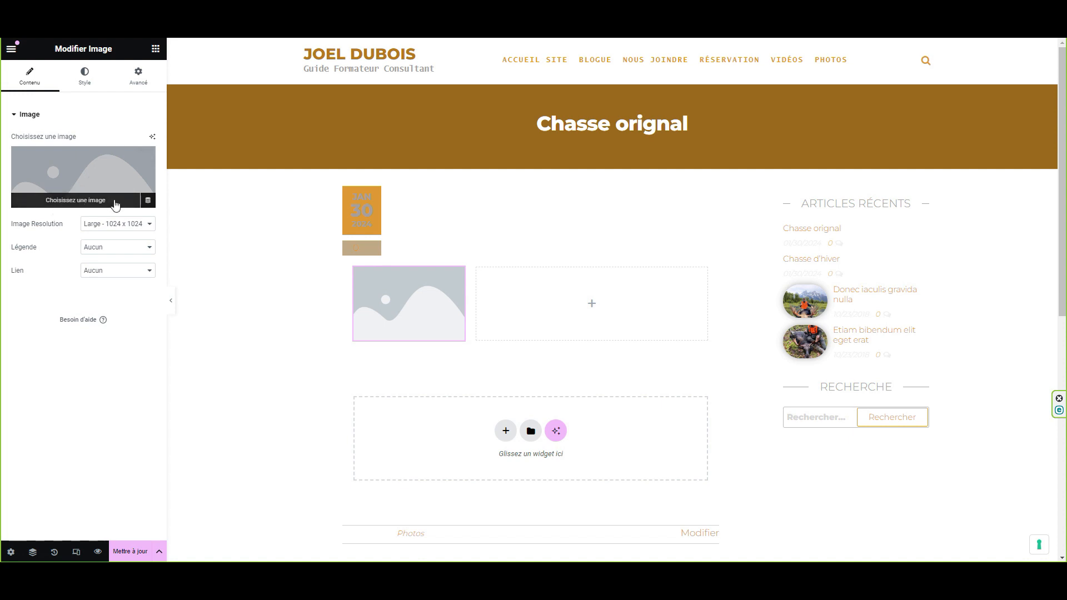
click(89, 183)
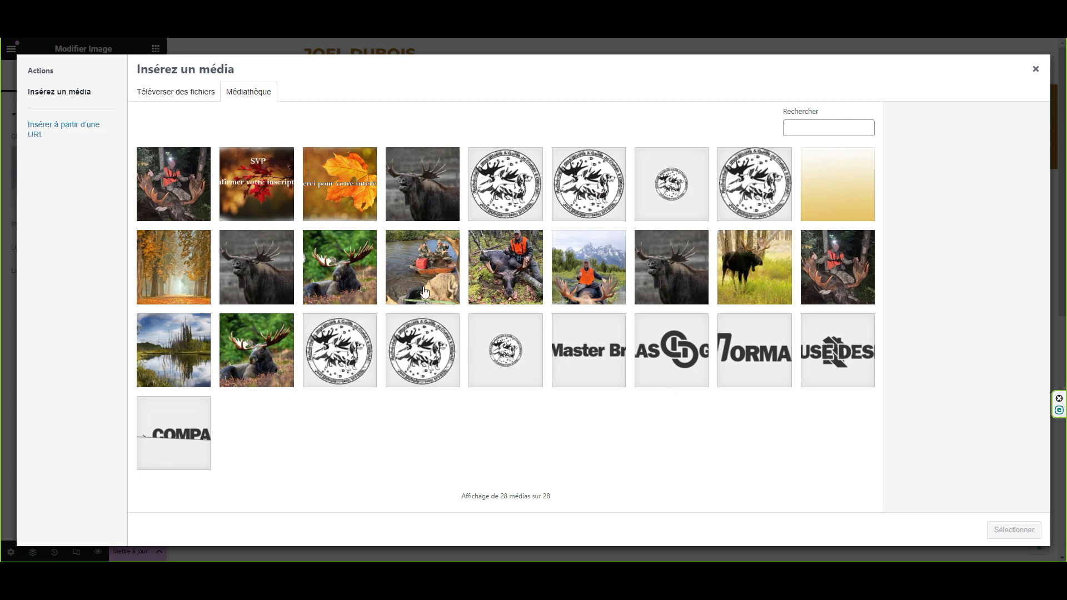
click(167, 94)
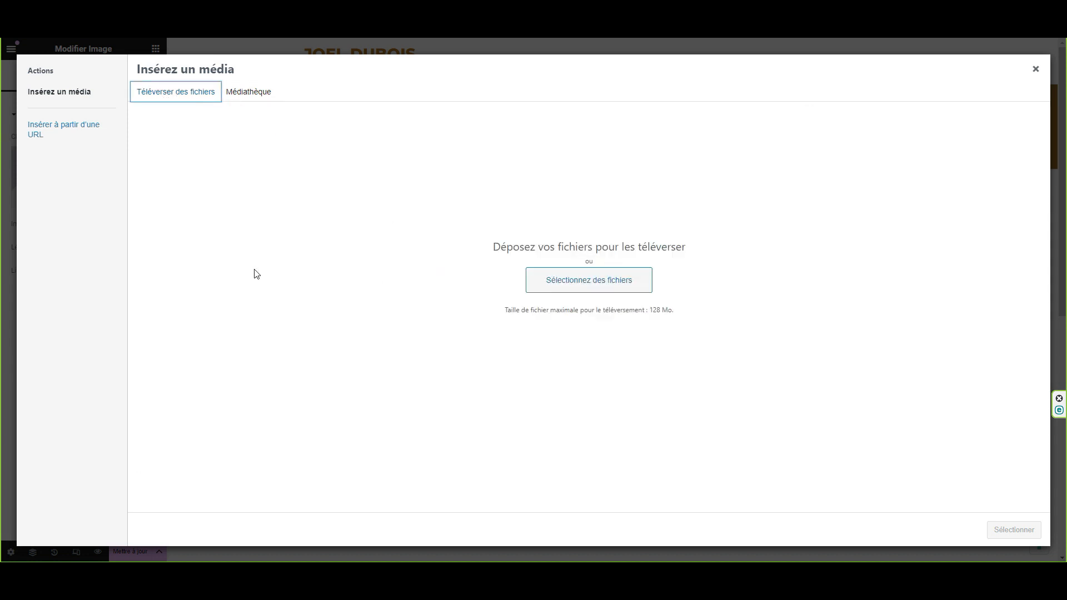
click(609, 286)
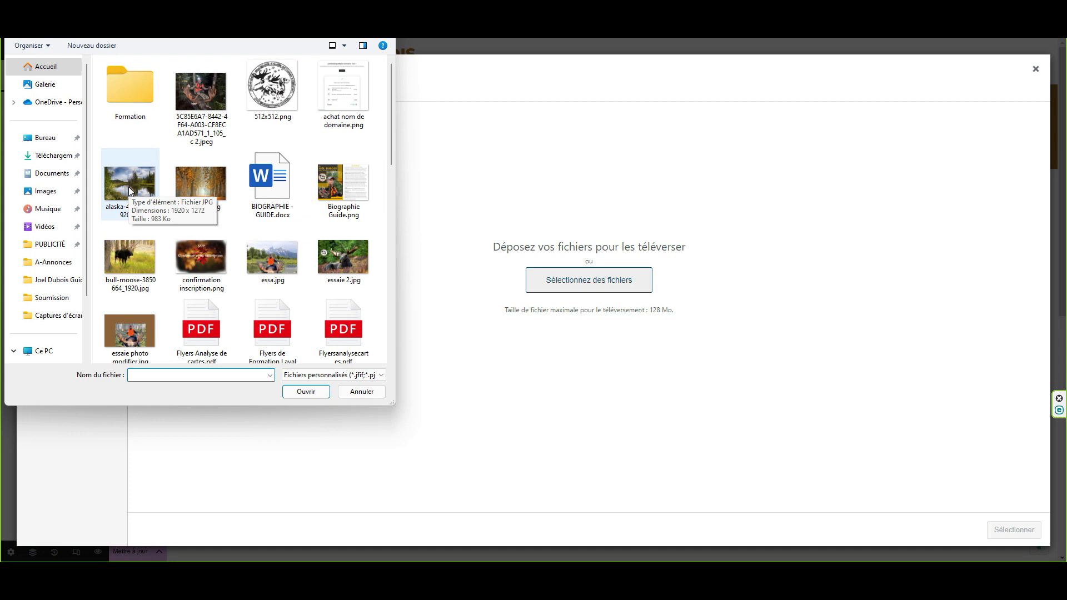
click(202, 89)
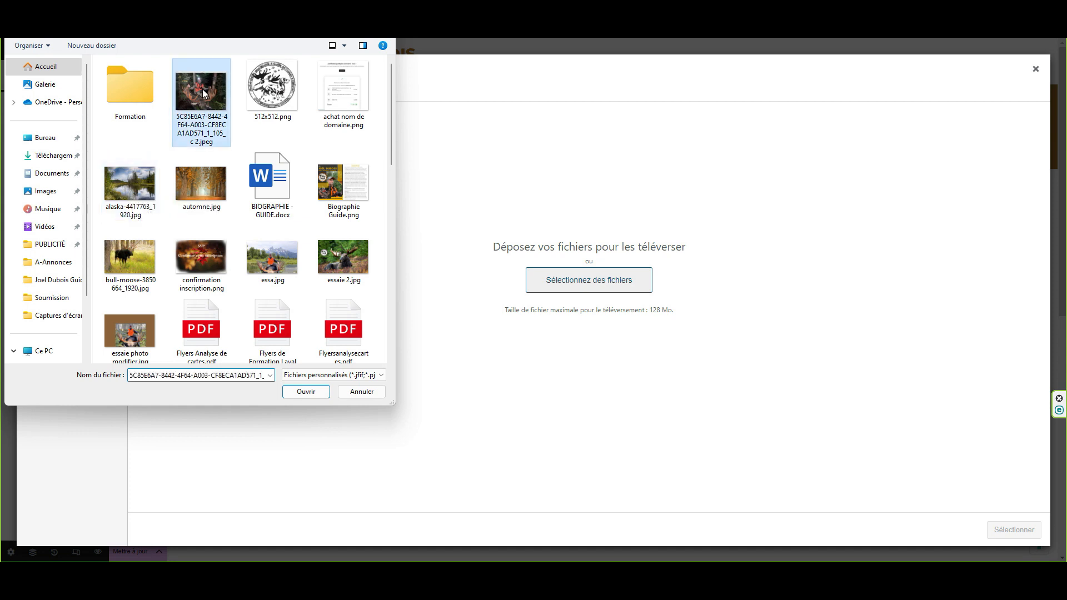
click(314, 393)
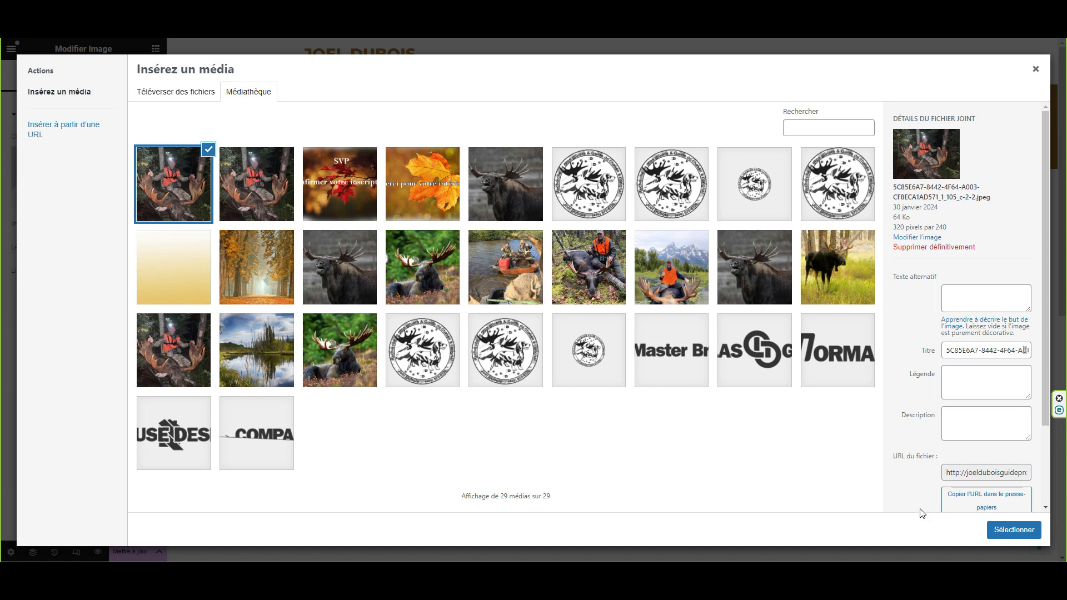
click(1013, 530)
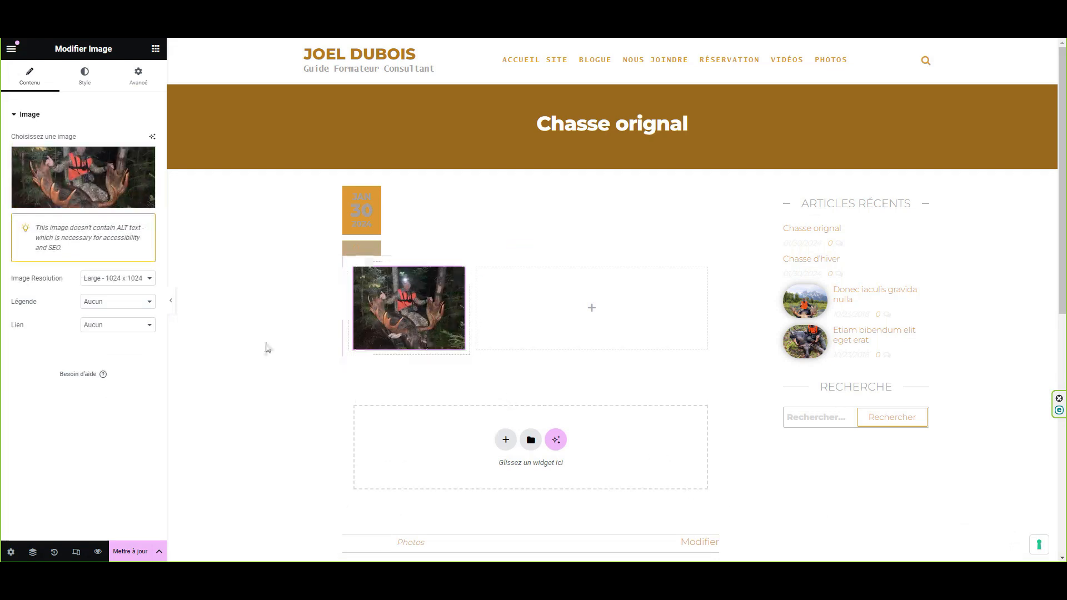
Step: Try the Medium - 300 x 300 resolution on the image and set it back to Large - 1024 x 1024
click(146, 281)
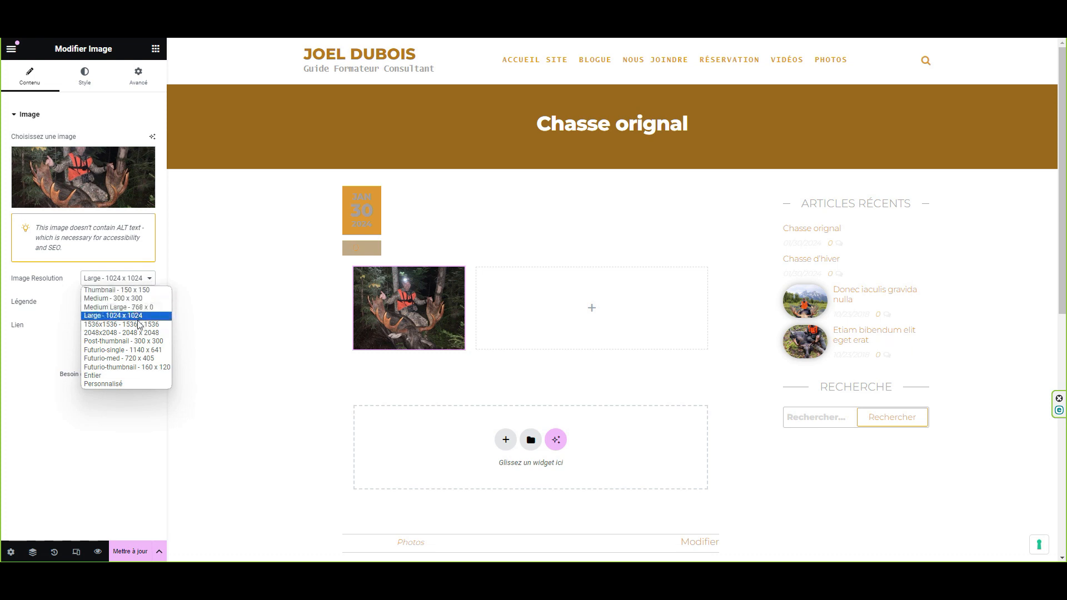
click(139, 300)
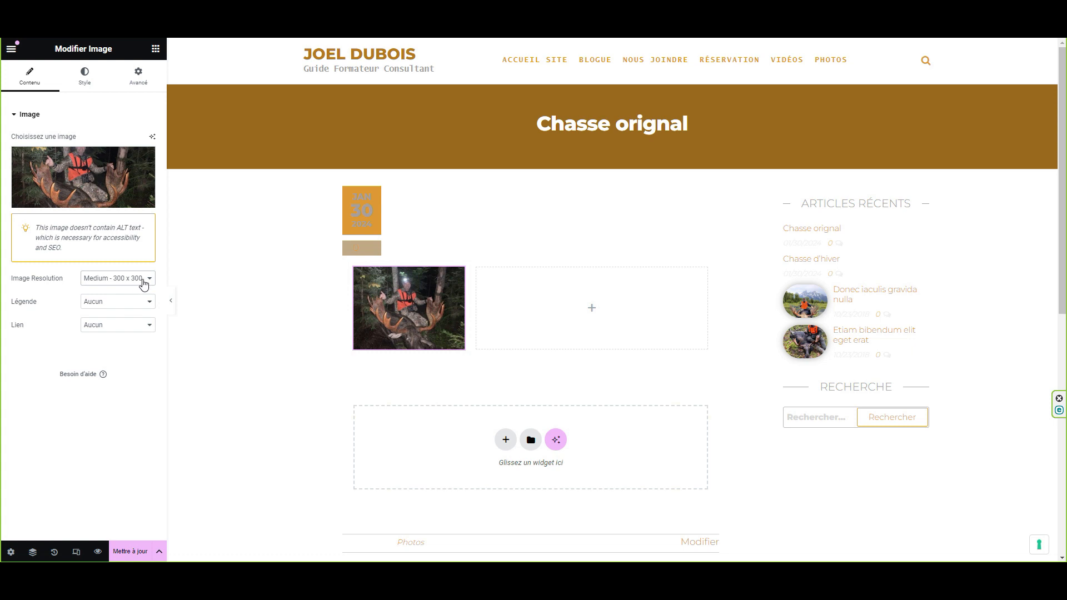
click(143, 284)
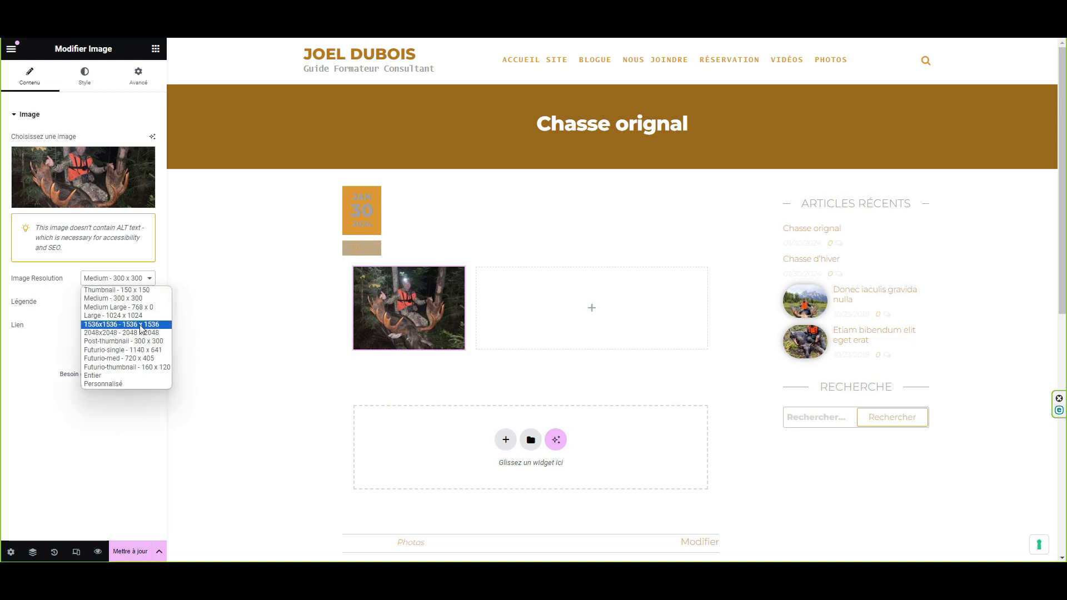
click(120, 316)
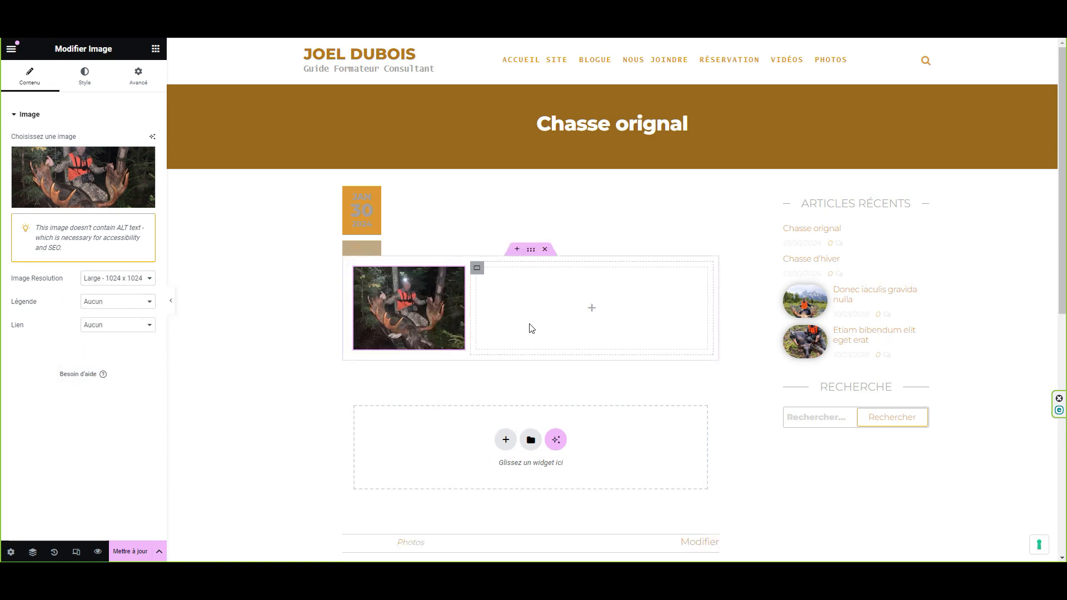
Step: Add a text editor (Éditeur de texte) widget to the empty wide column beside the hunter photo
click(593, 310)
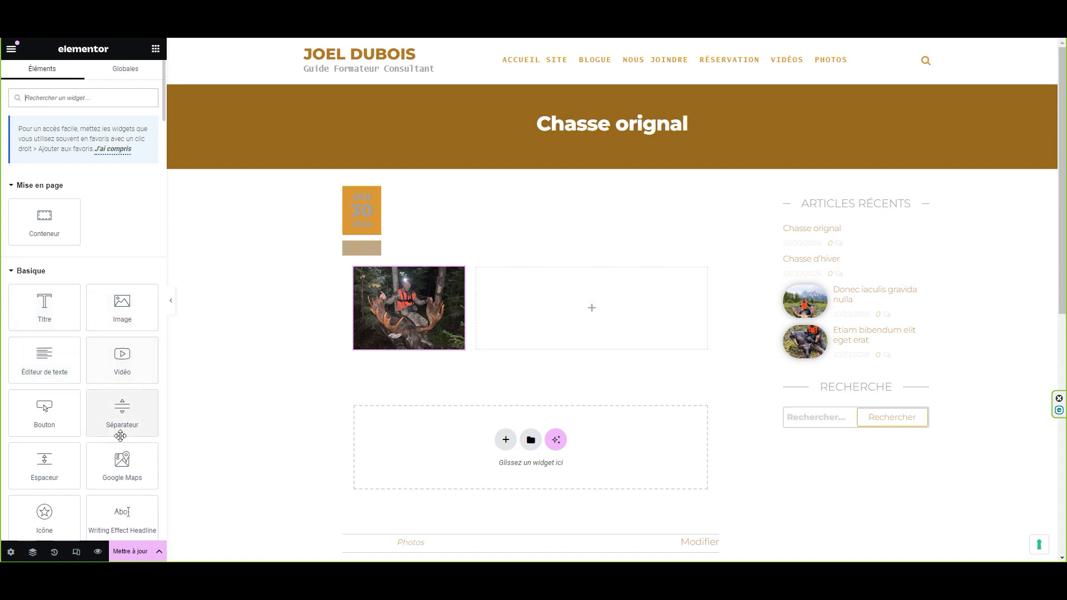
scroll(100, 430, down, 2)
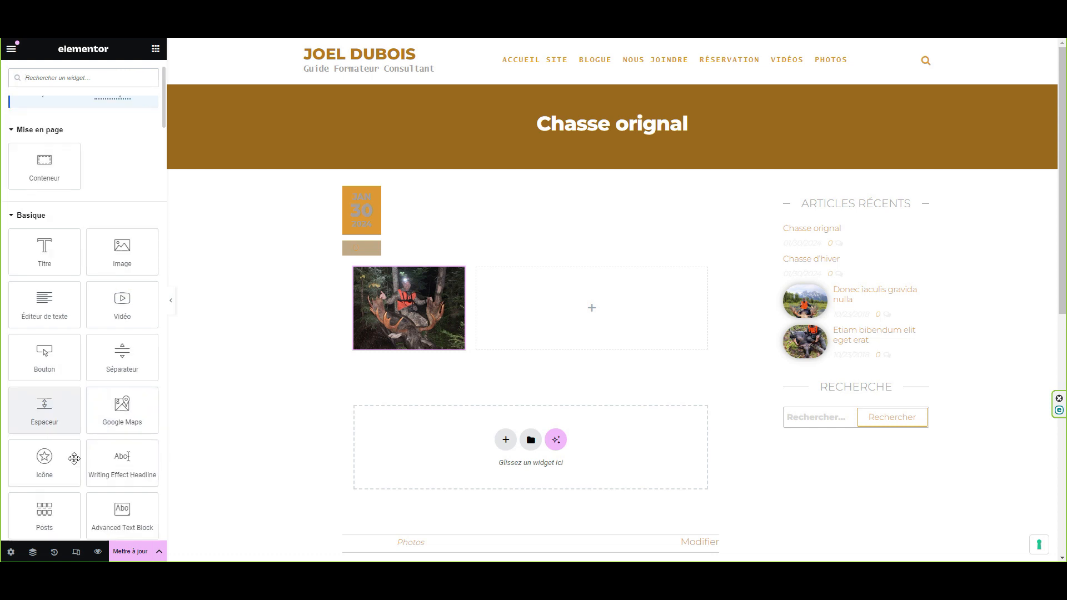
scroll(98, 431, down, 3)
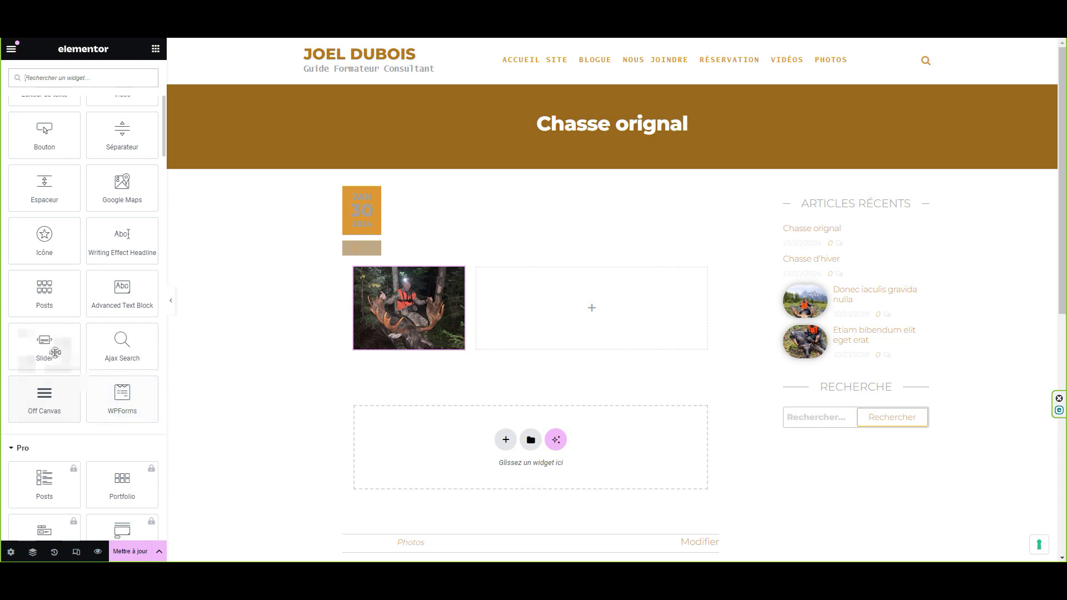
scroll(120, 383, up, 4)
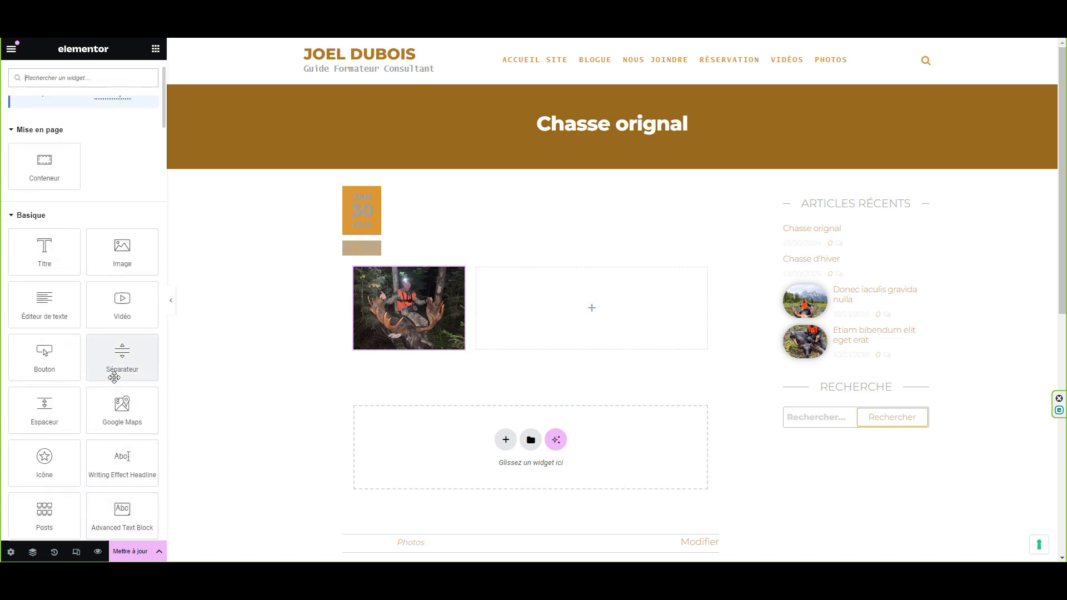
scroll(114, 379, down, 1)
scroll(113, 379, down, 6)
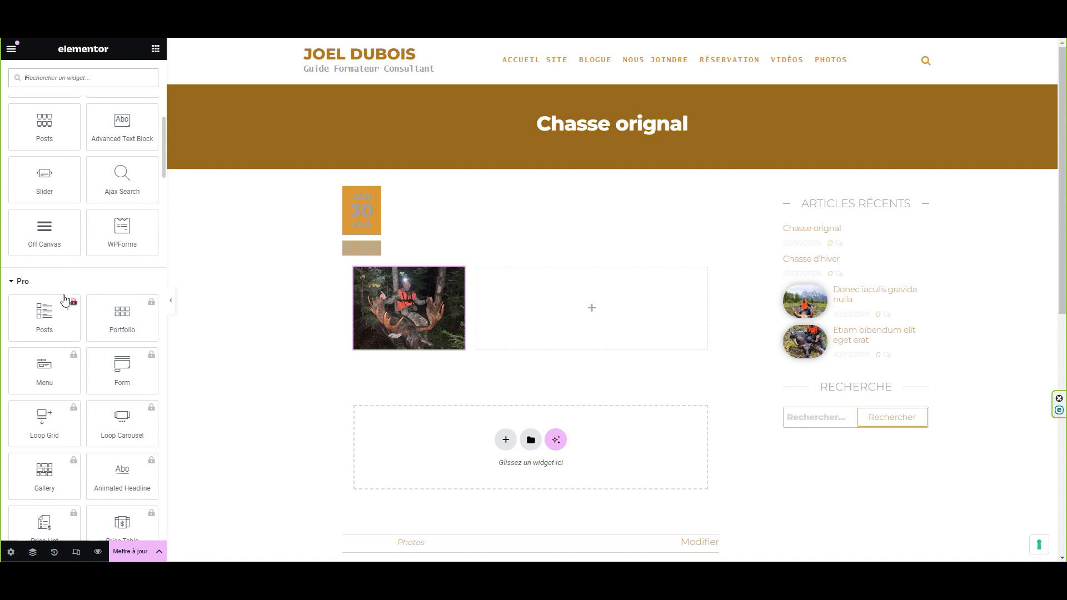
scroll(101, 292, up, 7)
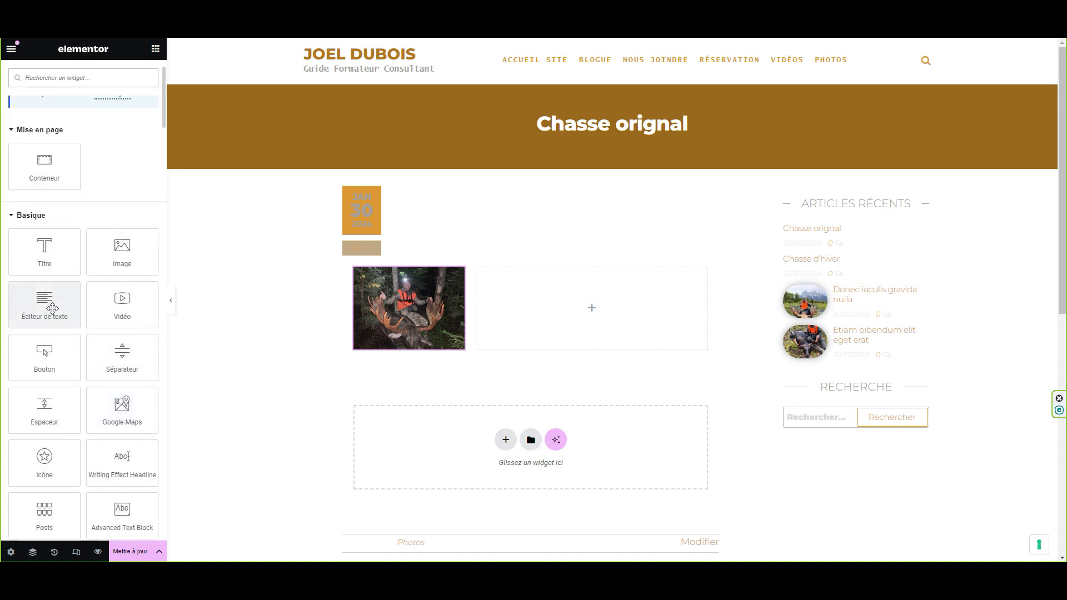
drag(44, 302, 600, 314)
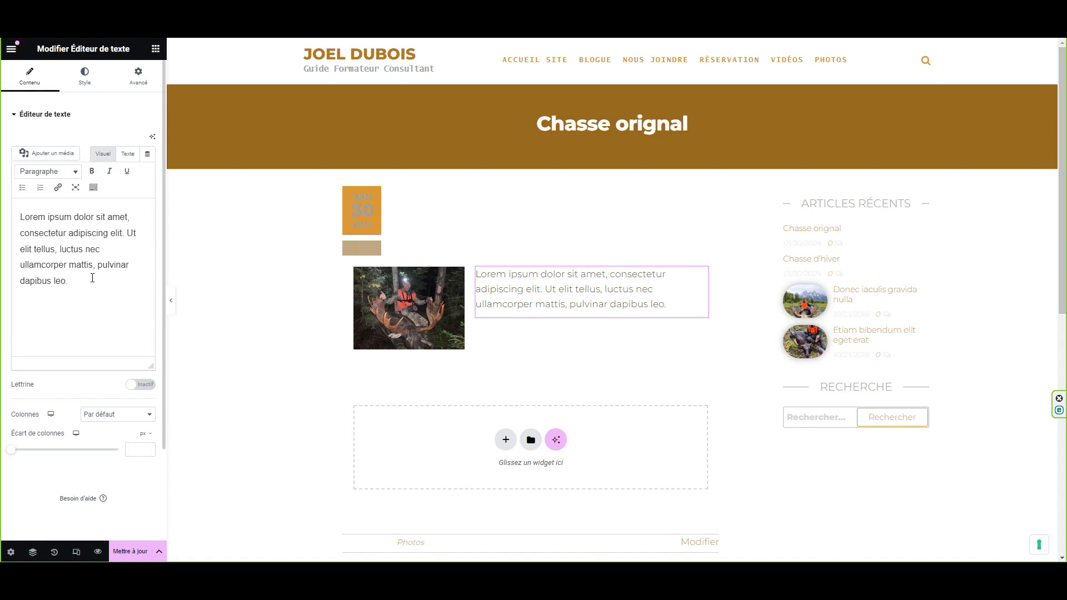
Step: Add two more copies of the Lorem ipsum placeholder paragraph to the text widget and update the article
drag(89, 285, 20, 217)
key(ctrl+c)
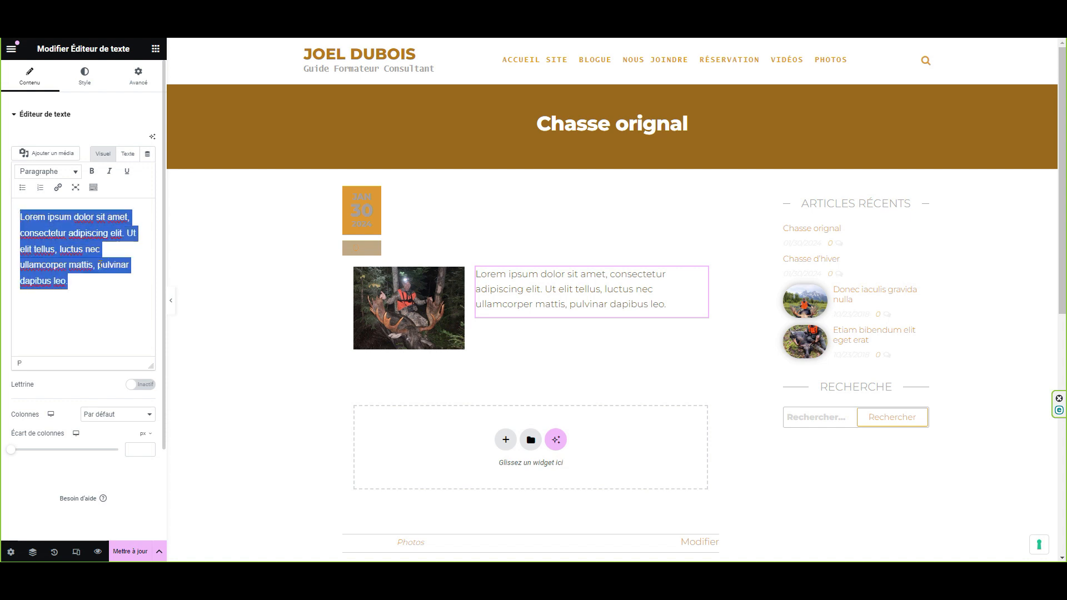
key(Right)
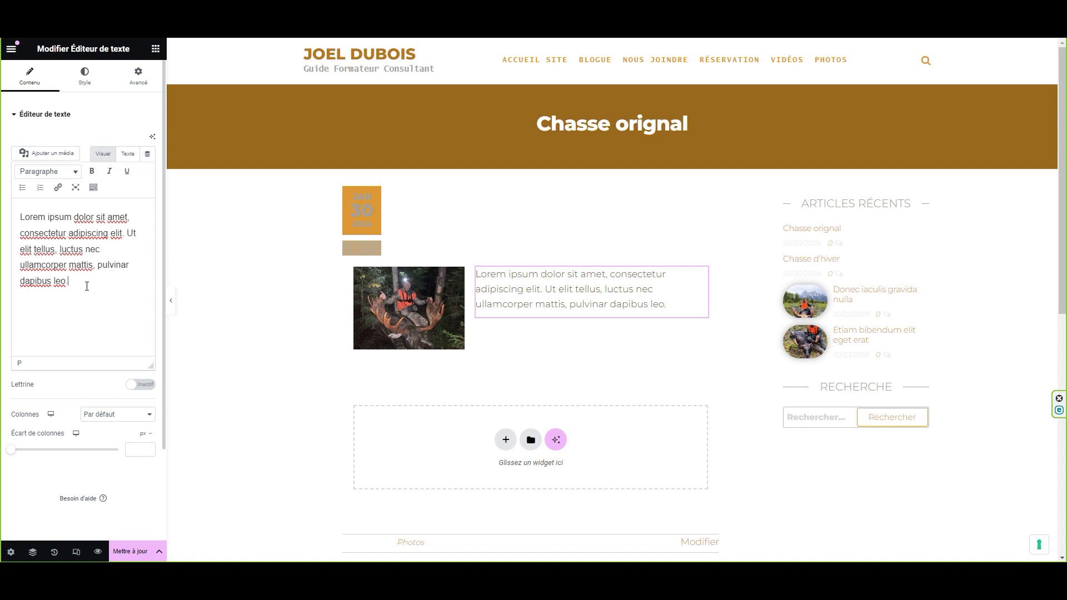
key(Return)
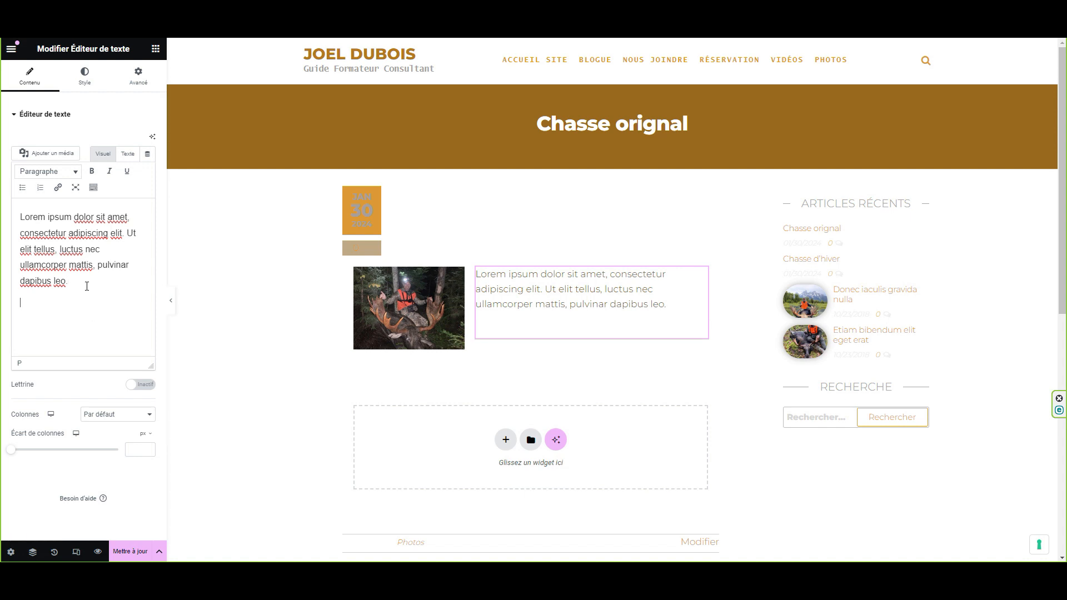
key(ctrl+v)
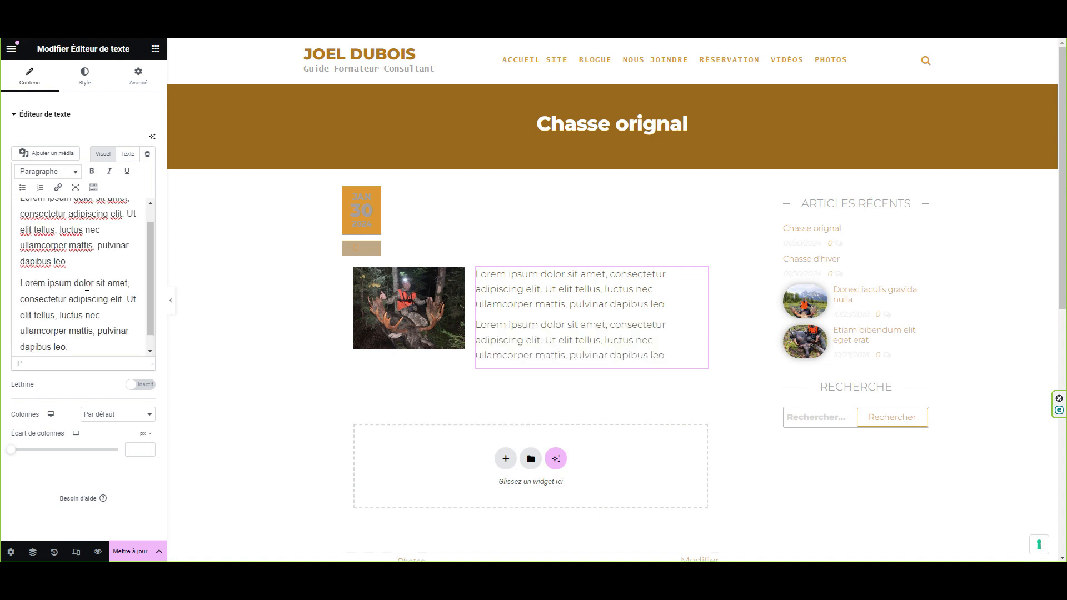
key(Return)
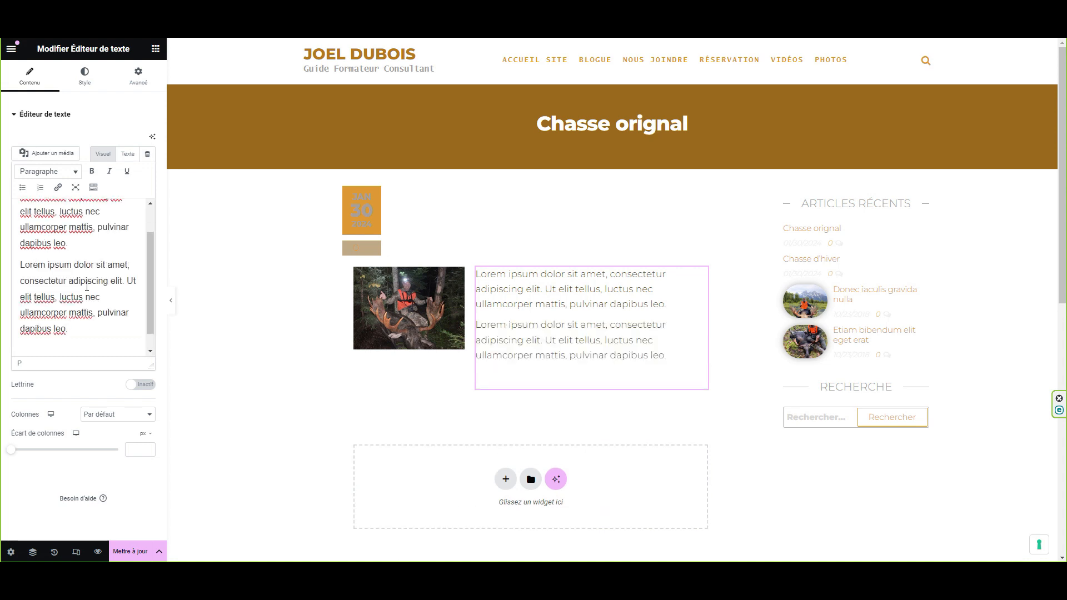
key(ctrl+v)
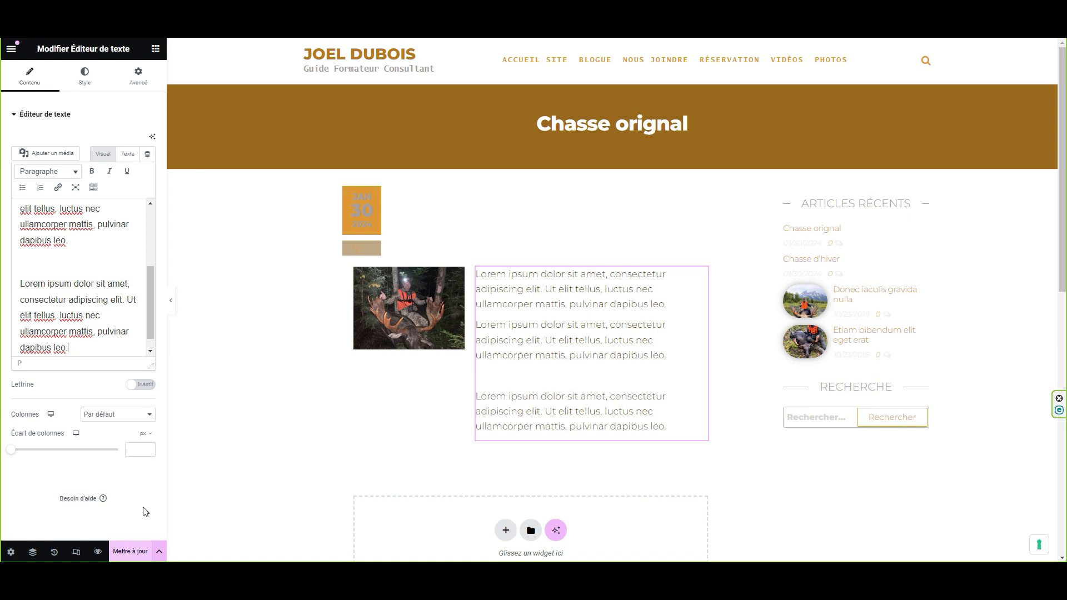
click(129, 551)
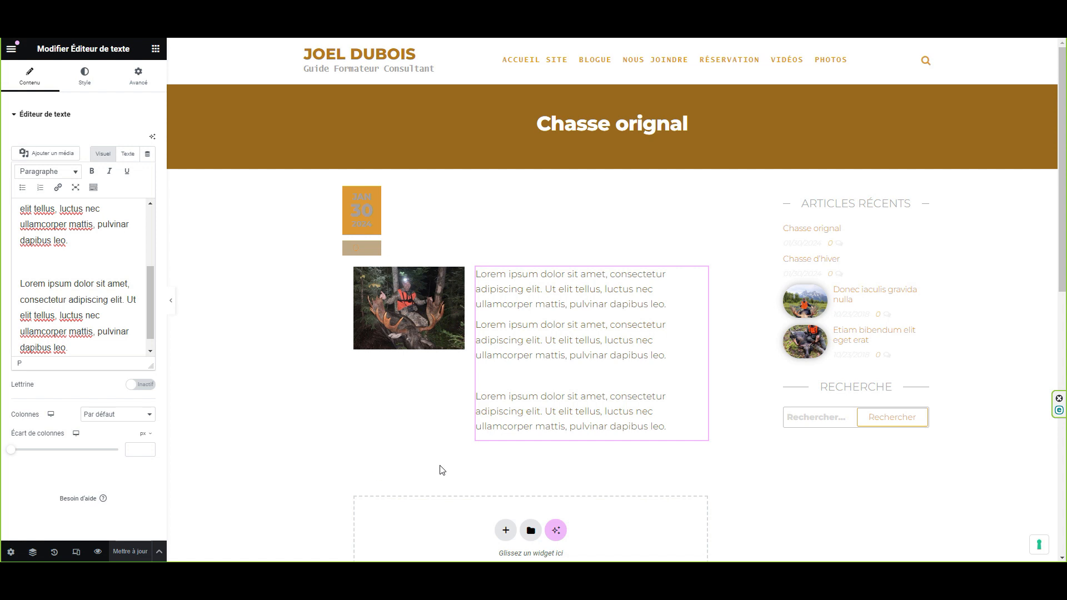
Step: Preview the article's image and text layout, and reopen it for editing in Elementor
click(98, 553)
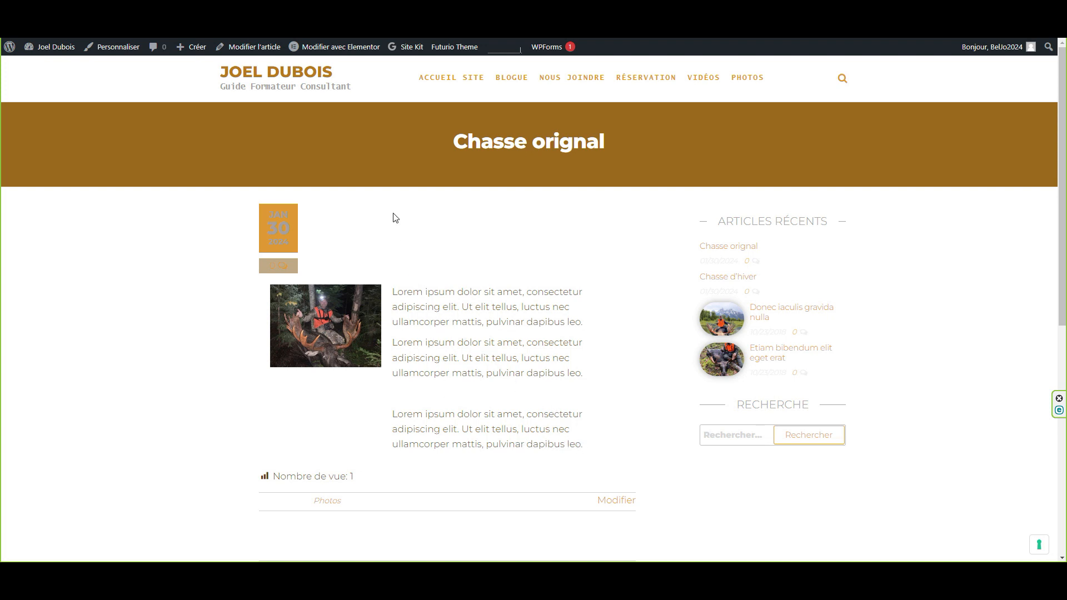
mouse_move(341, 50)
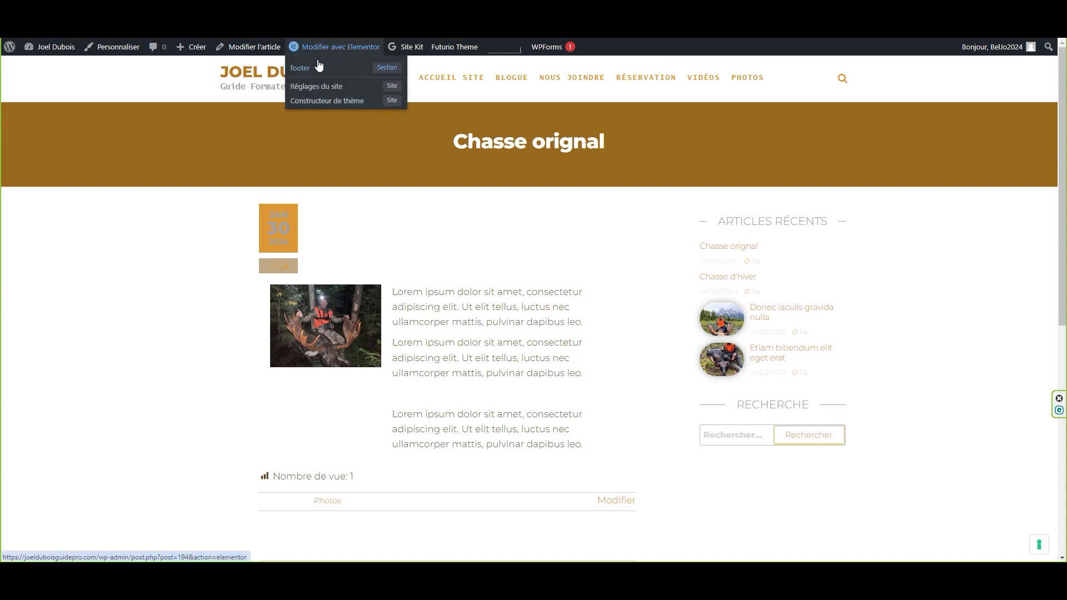
click(345, 49)
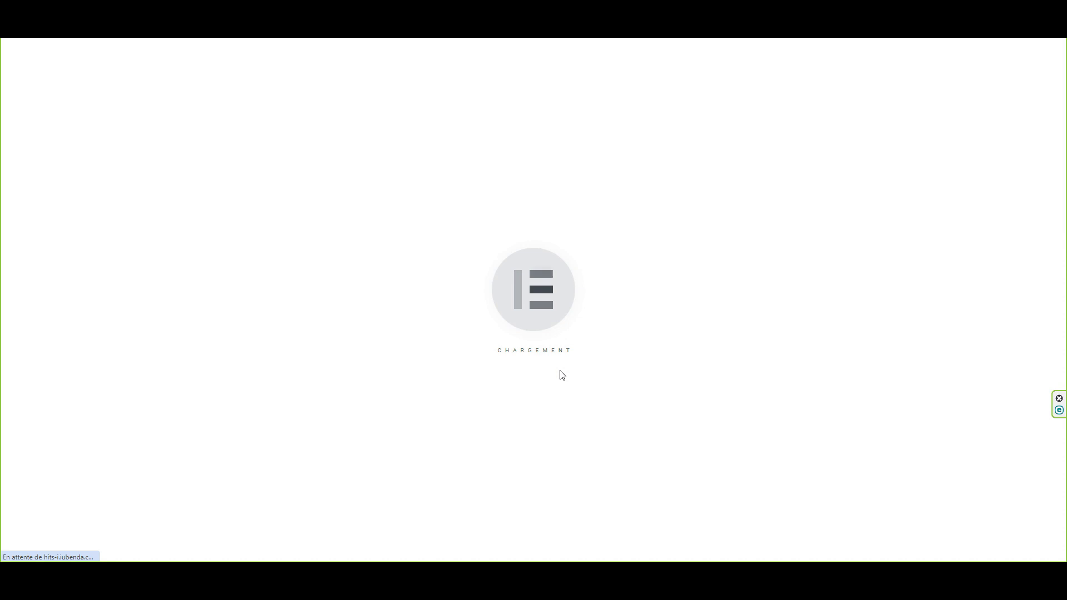
Step: Give the hunter photo a custom caption (Légende personnalisée) reading "Chasse avec" followed by the hunting companion's first name
scroll(559, 374, down, 2)
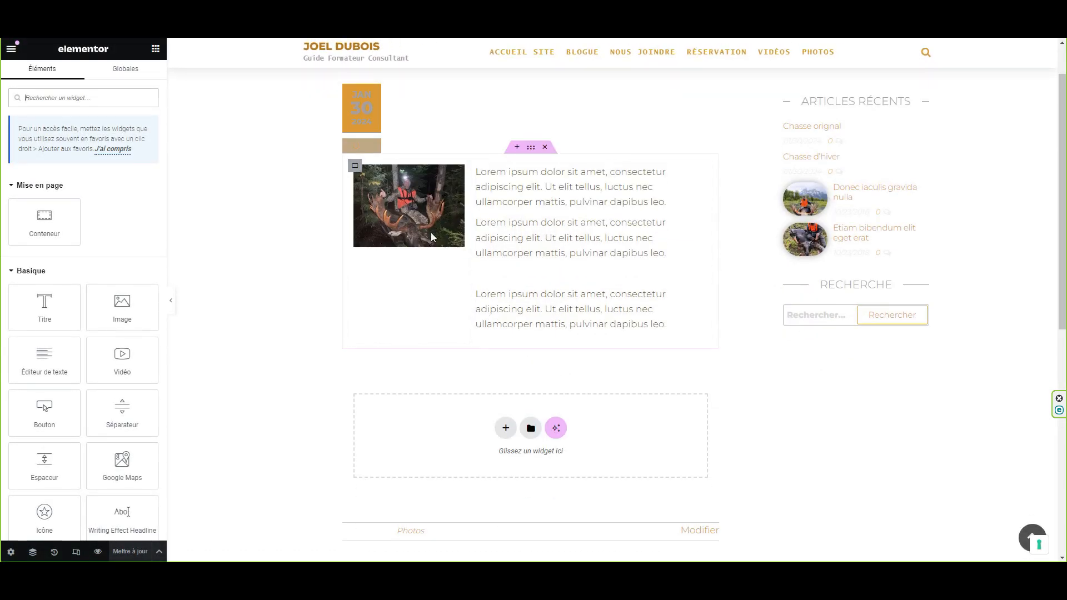
click(419, 214)
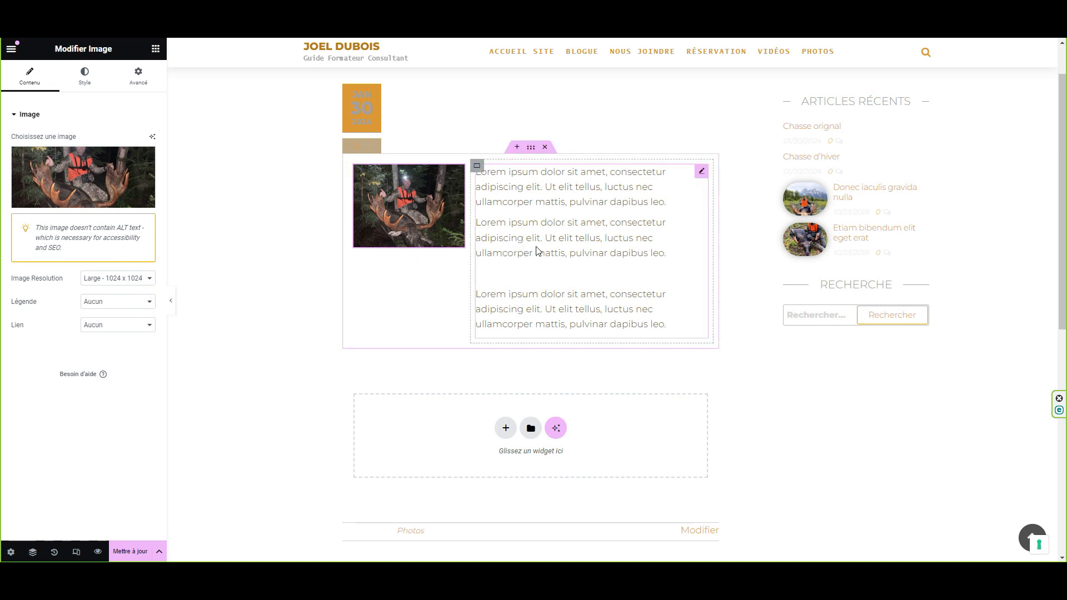
click(150, 306)
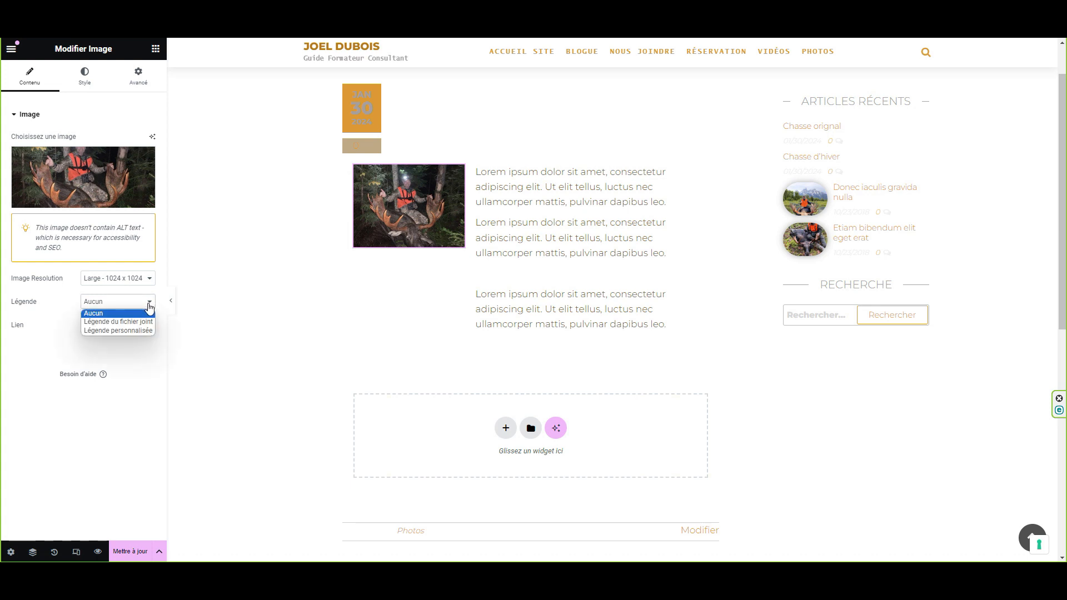
click(133, 330)
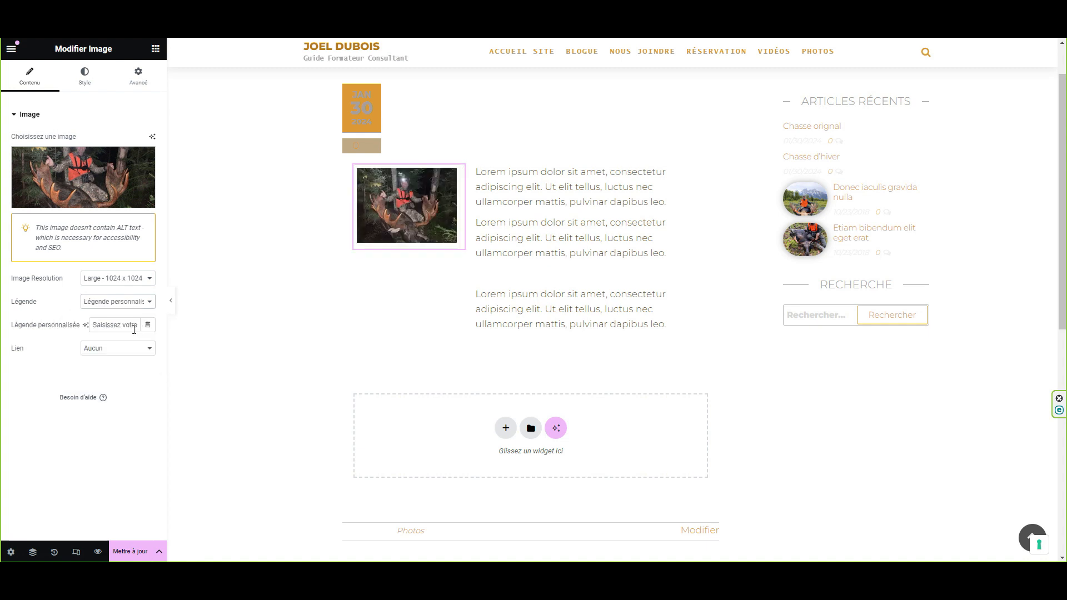
click(105, 326)
text(C)
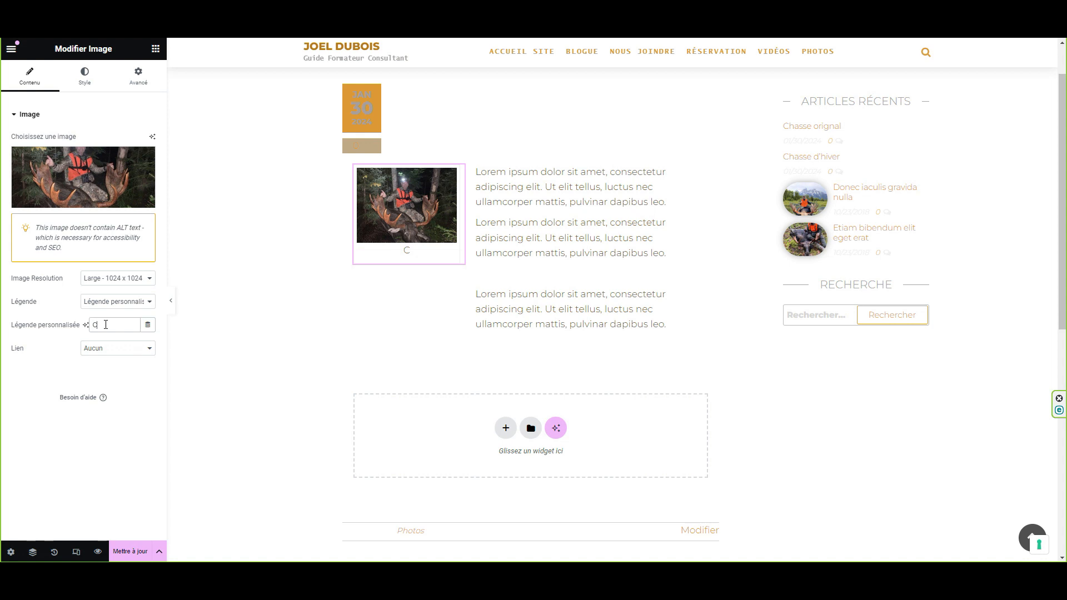
text(hasse a)
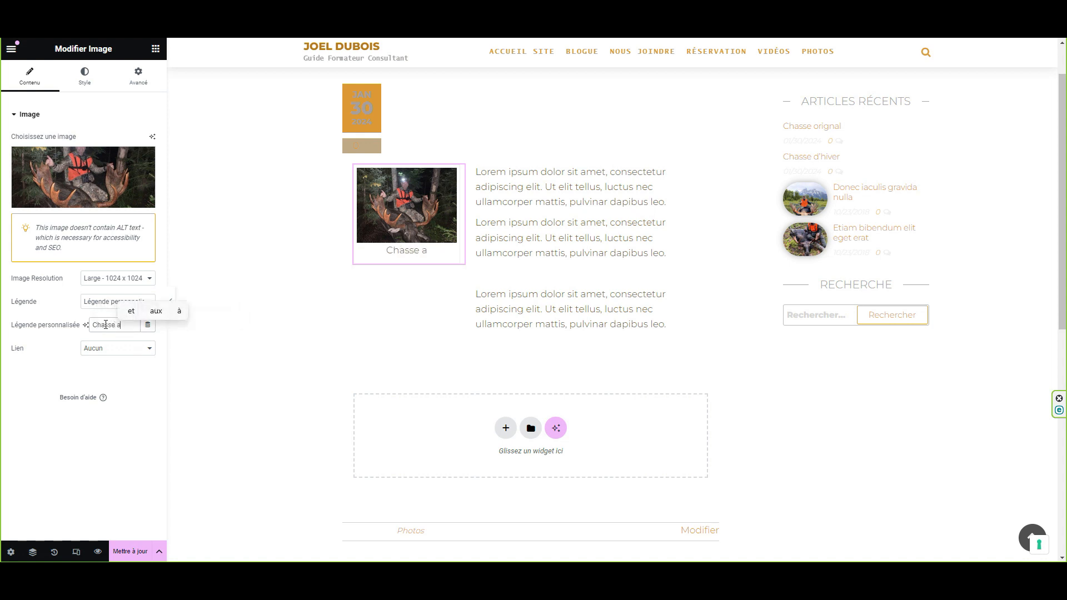
text(vec Maurice)
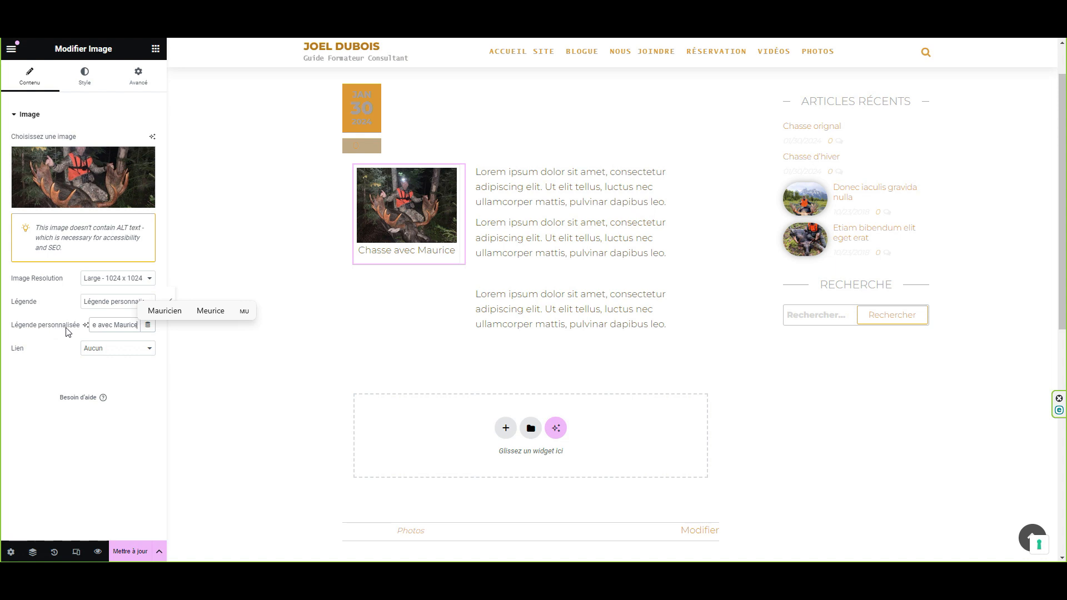
Step: Link the hunter photo to its media file (Fichier média) and update the article
click(149, 349)
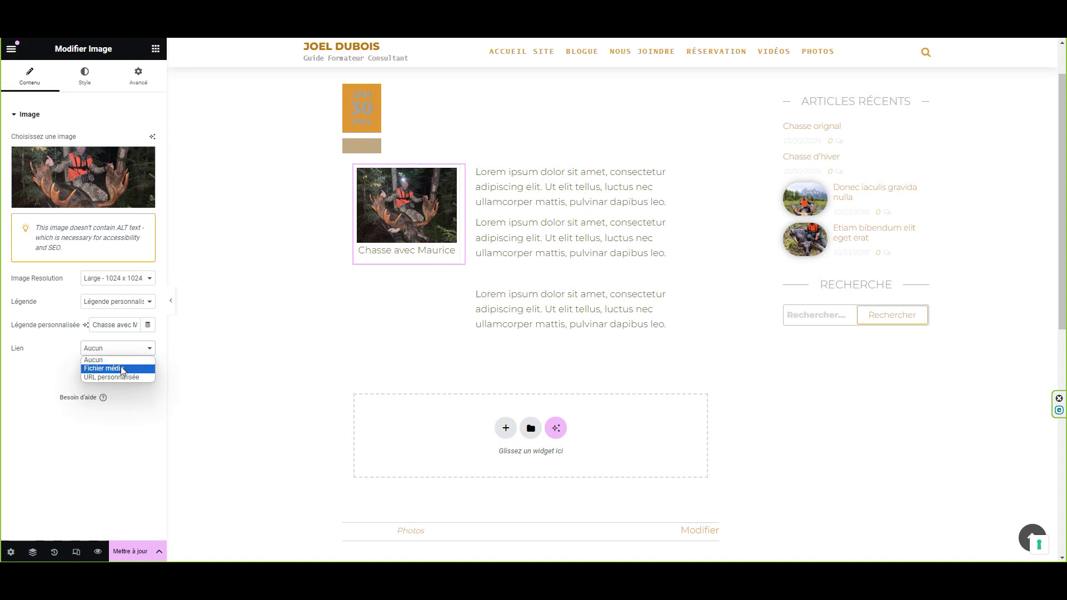
click(123, 369)
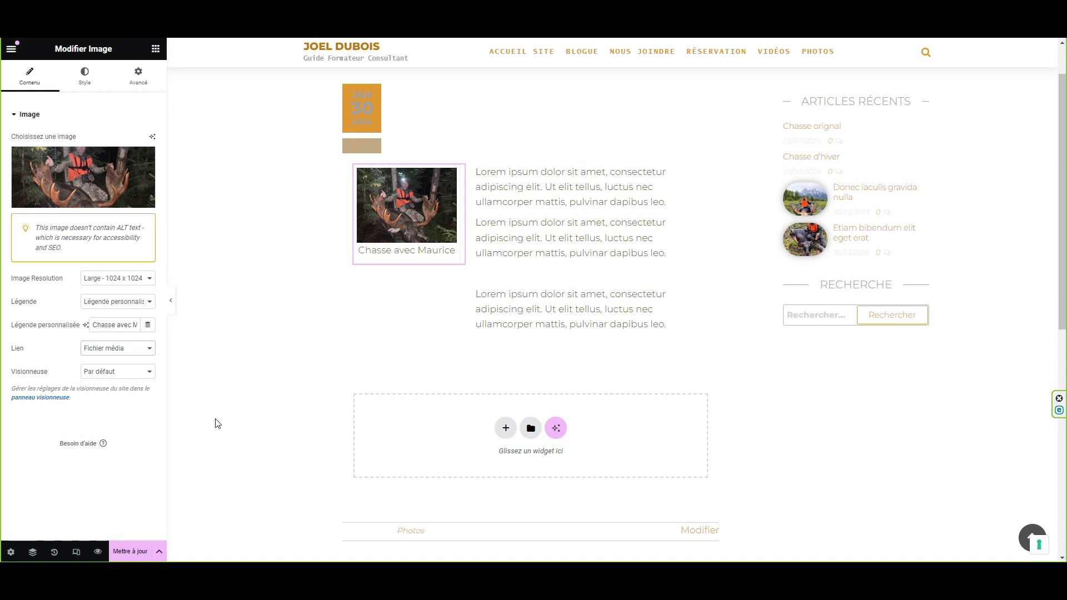
click(134, 553)
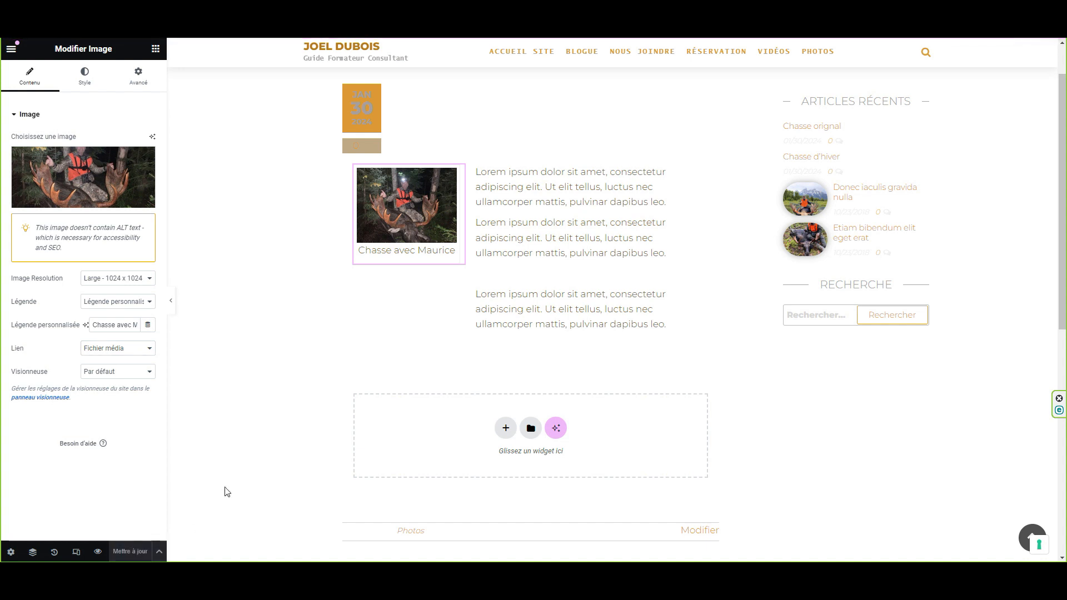
Step: Preview the article, checking the photo's enlarged lightbox view and the page layout down to the footer
click(98, 552)
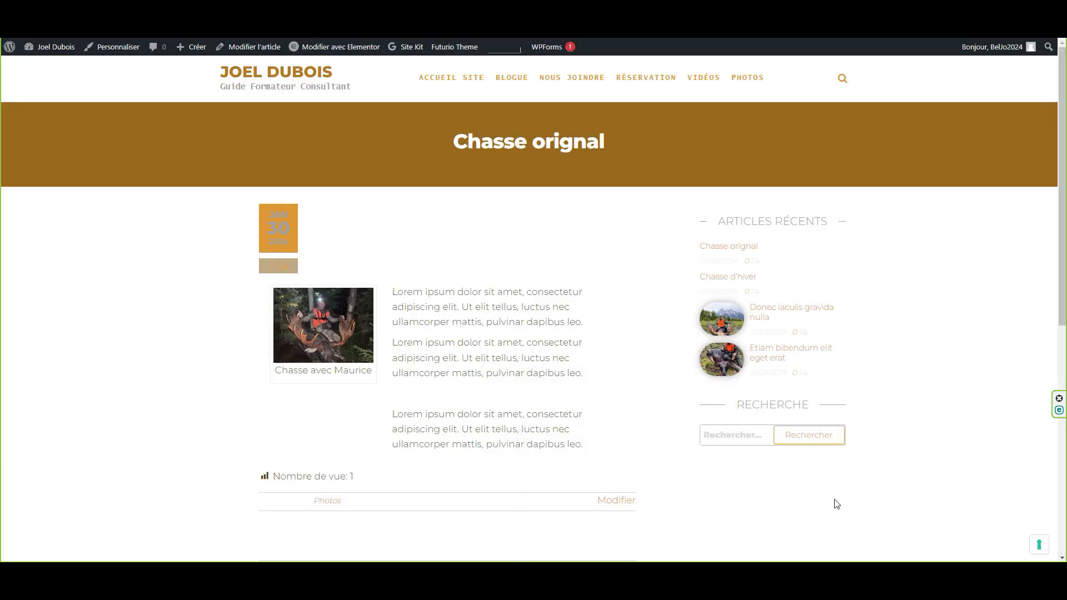
click(327, 327)
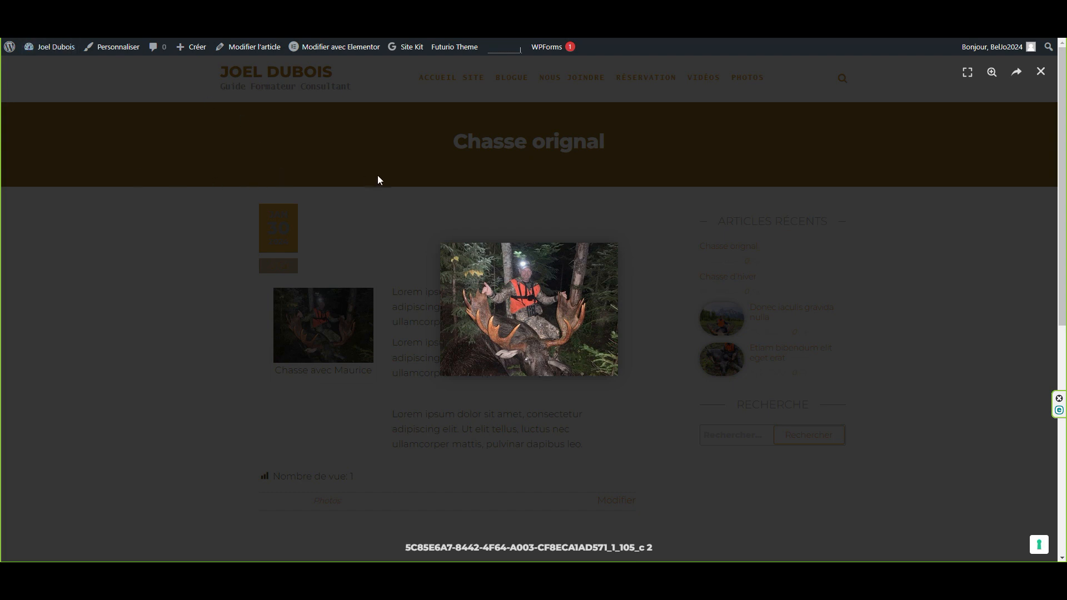
click(1040, 73)
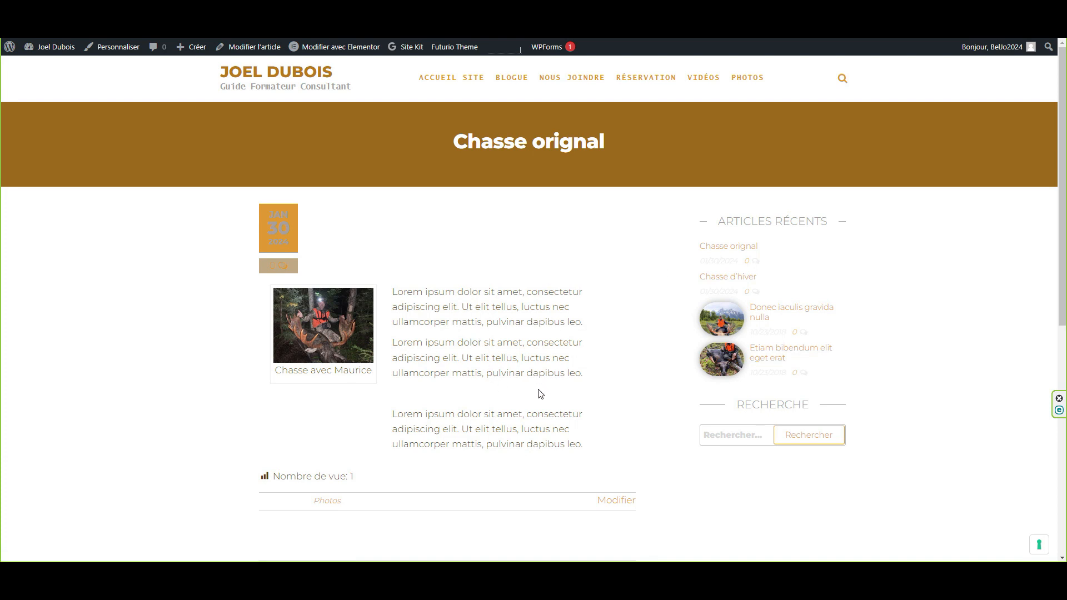
scroll(533, 389, down, 3)
scroll(504, 387, down, 2)
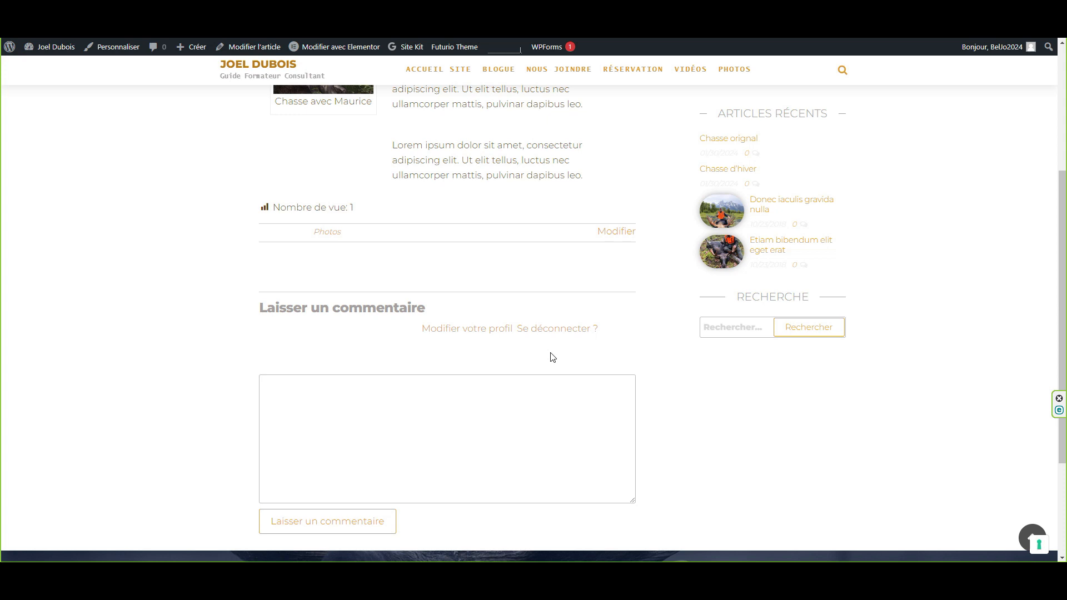
scroll(444, 356, down, 2)
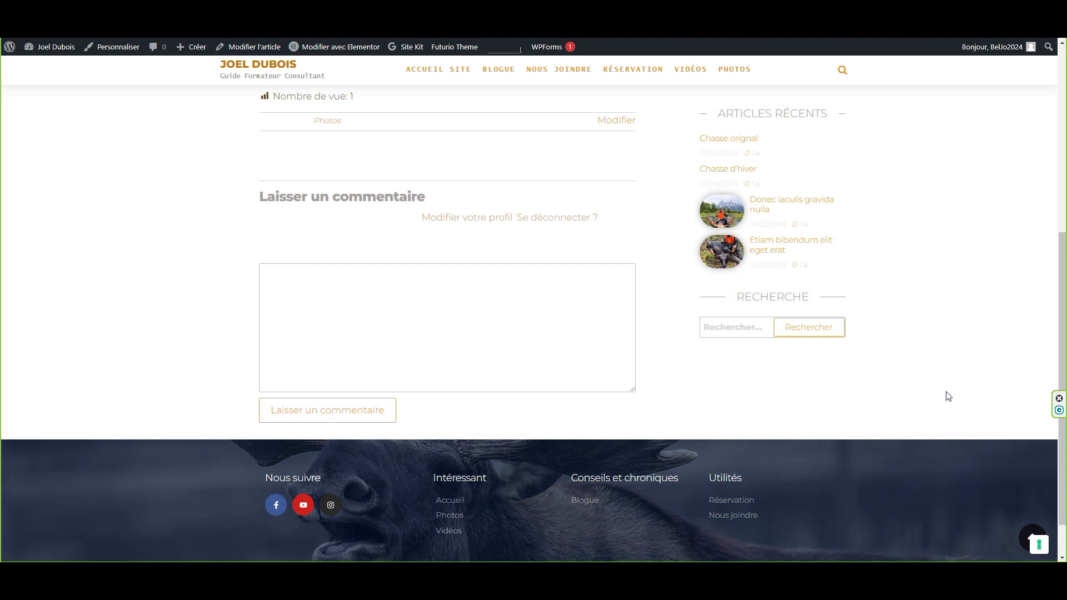
scroll(945, 395, up, 7)
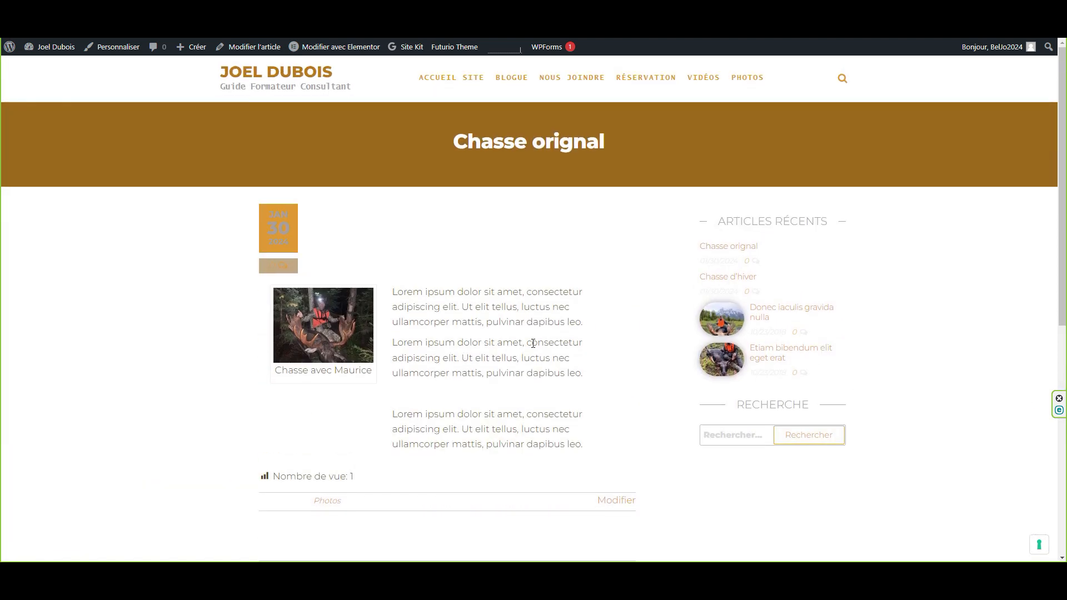